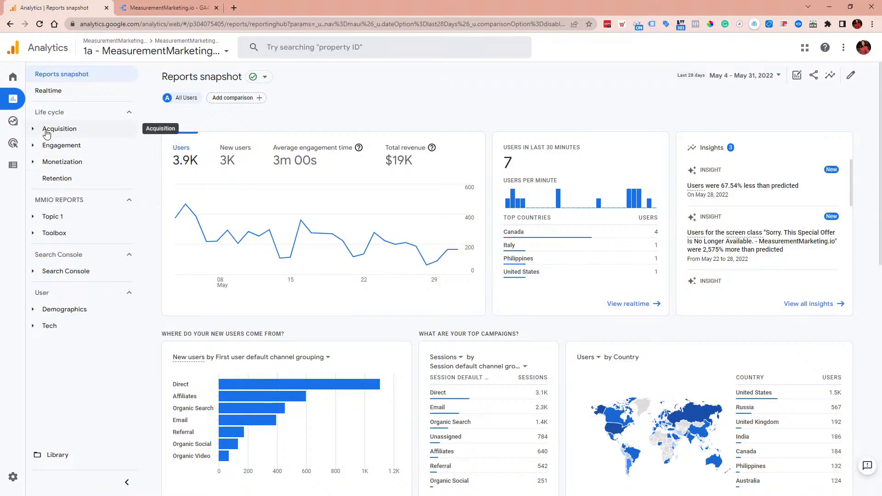
# Open the User acquisition report and examine the secondary dimensions by category and the available primary dimensions.
pyautogui.click(47, 129)
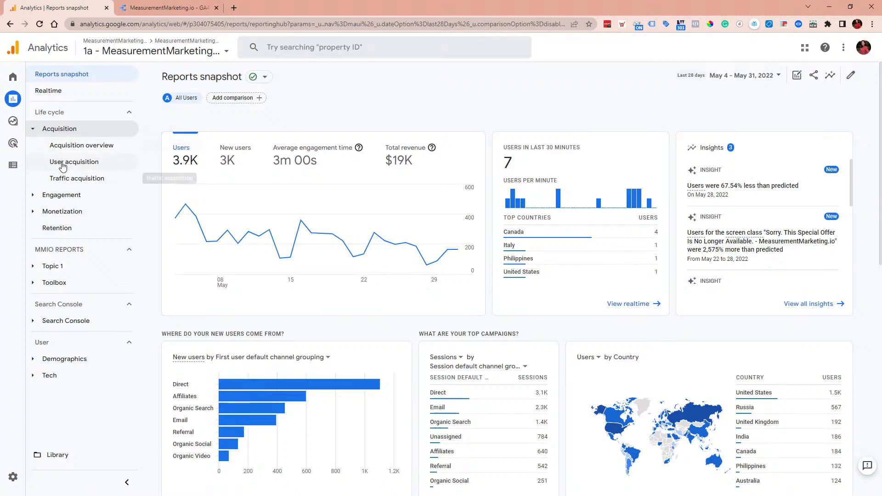
pyautogui.click(129, 164)
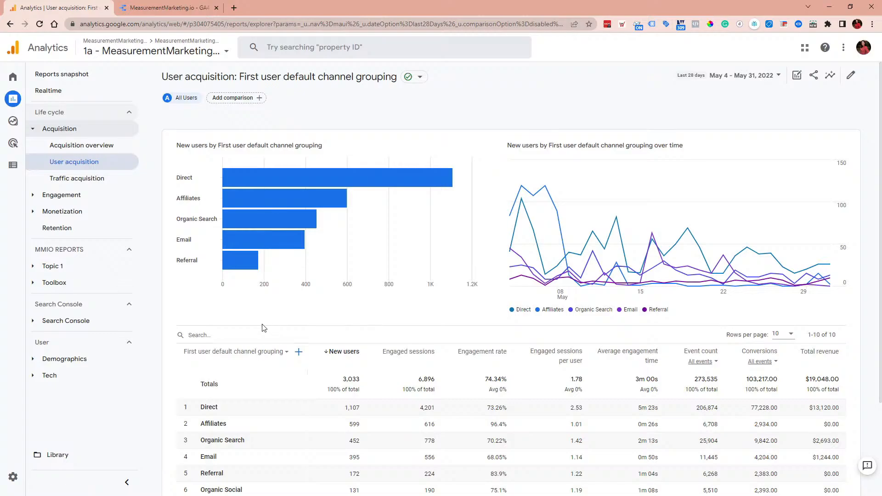
pyautogui.click(298, 354)
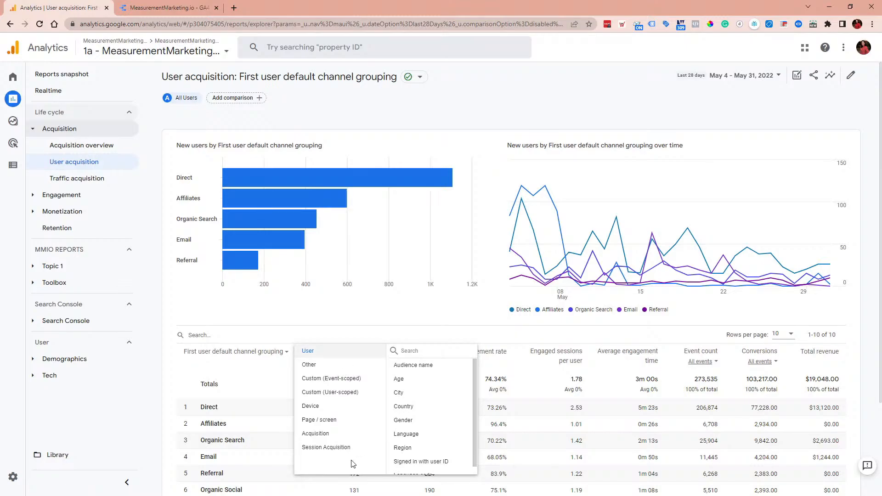
pyautogui.click(306, 422)
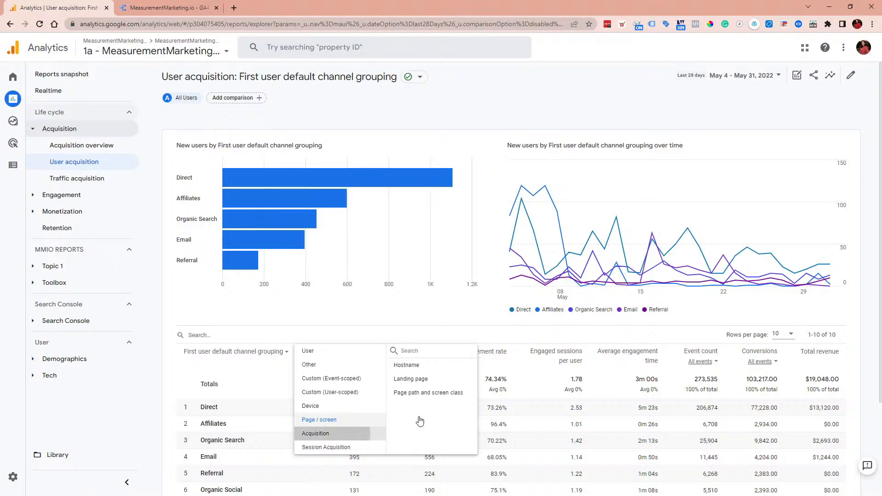
pyautogui.click(328, 435)
pyautogui.scroll(-1, 429, 398)
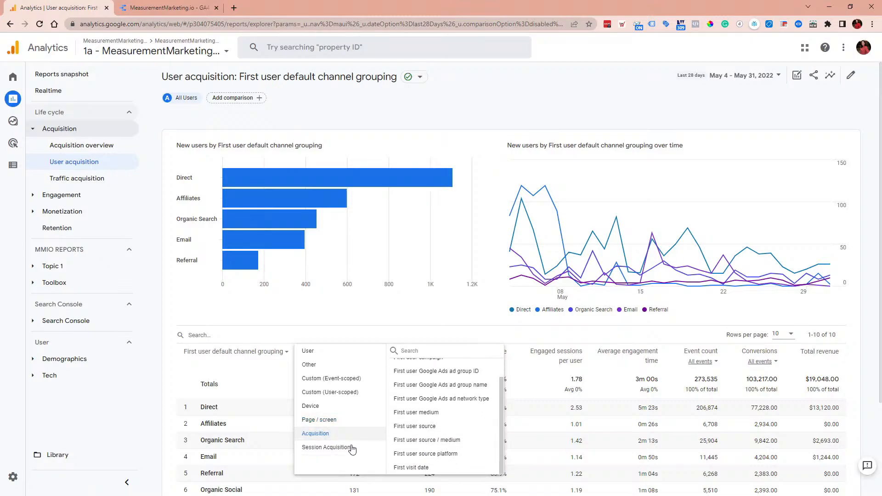
pyautogui.click(350, 420)
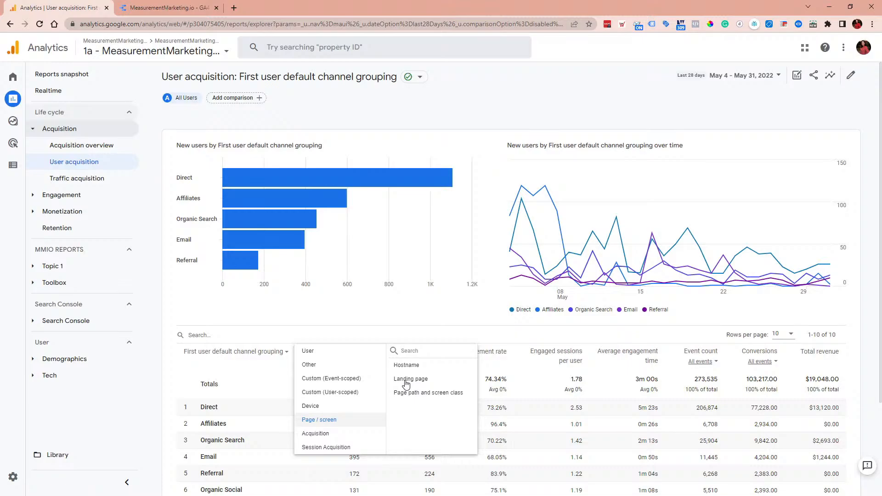
pyautogui.click(328, 407)
pyautogui.scroll(-2, 420, 396)
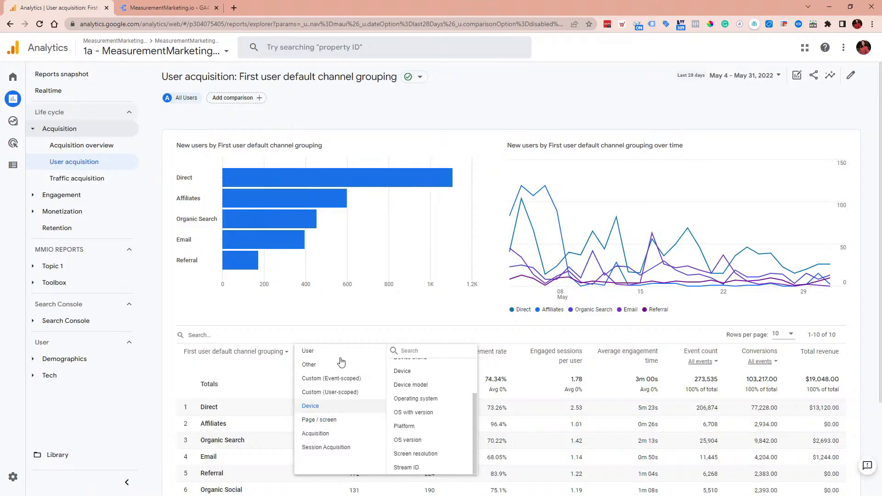
pyautogui.click(321, 351)
pyautogui.click(389, 340)
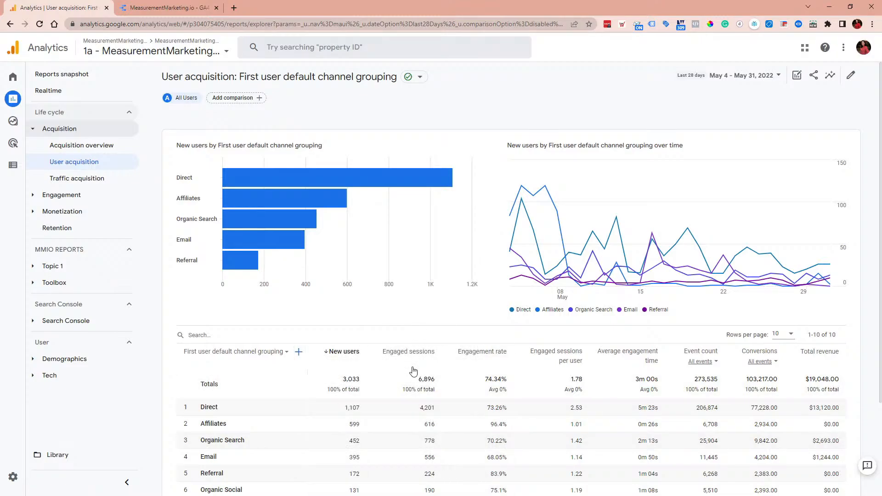
pyautogui.click(281, 354)
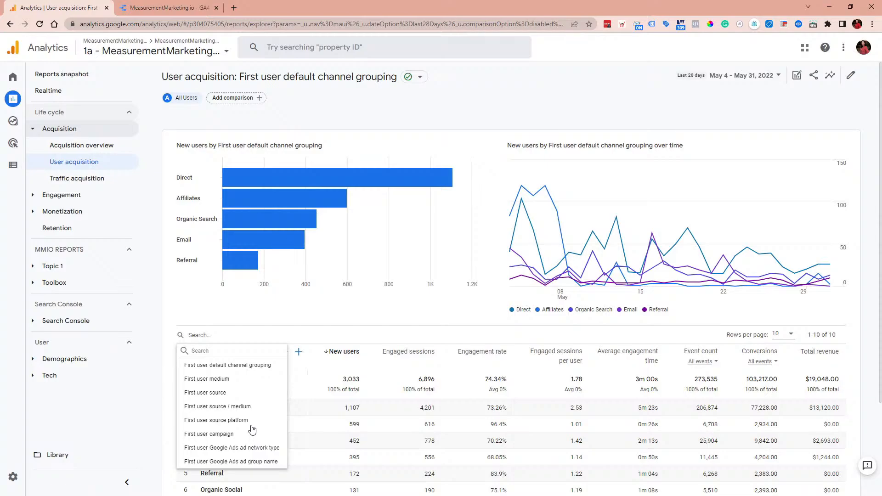
pyautogui.click(280, 320)
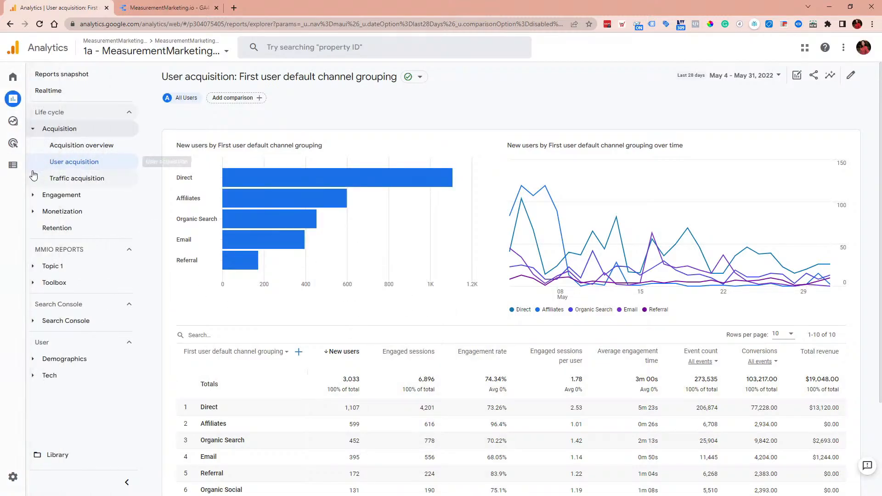
# Go to the property's Audiences configuration and start a new custom audience from scratch.
pyautogui.click(18, 171)
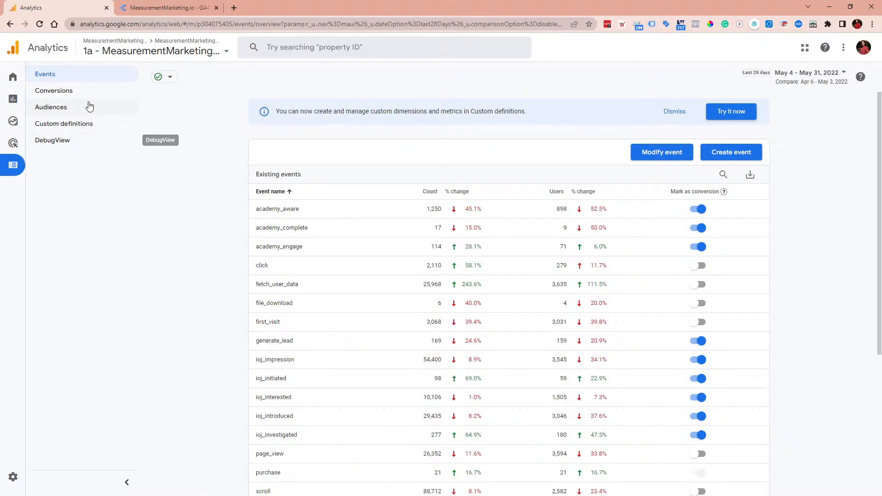
pyautogui.click(61, 110)
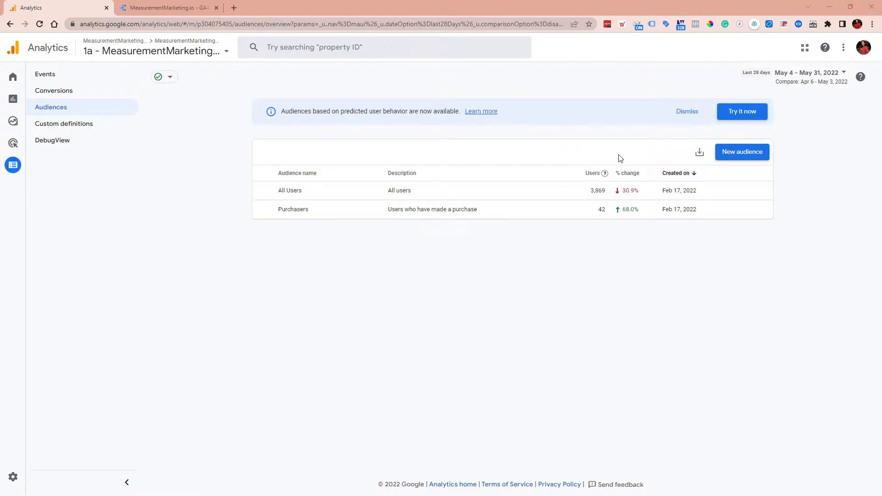
pyautogui.click(747, 161)
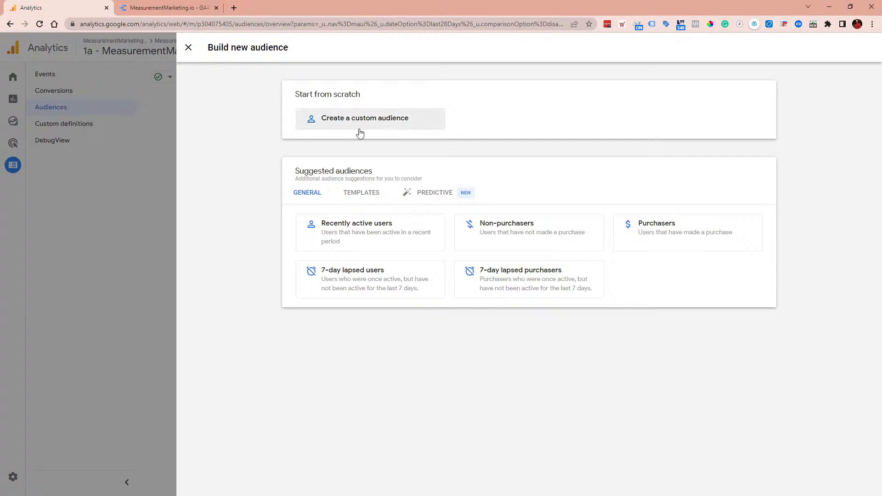
pyautogui.click(346, 121)
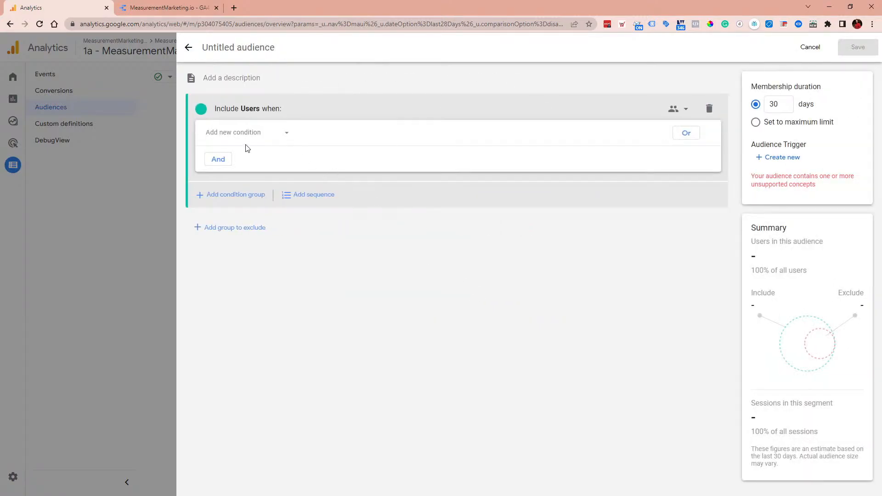
# Add the academy_aware event as the condition for including users in the audience.
pyautogui.click(242, 133)
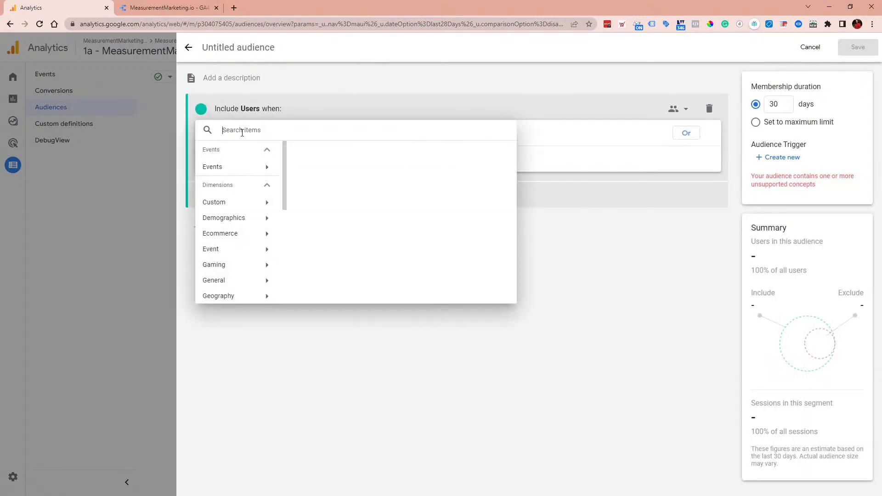
pyautogui.click(230, 167)
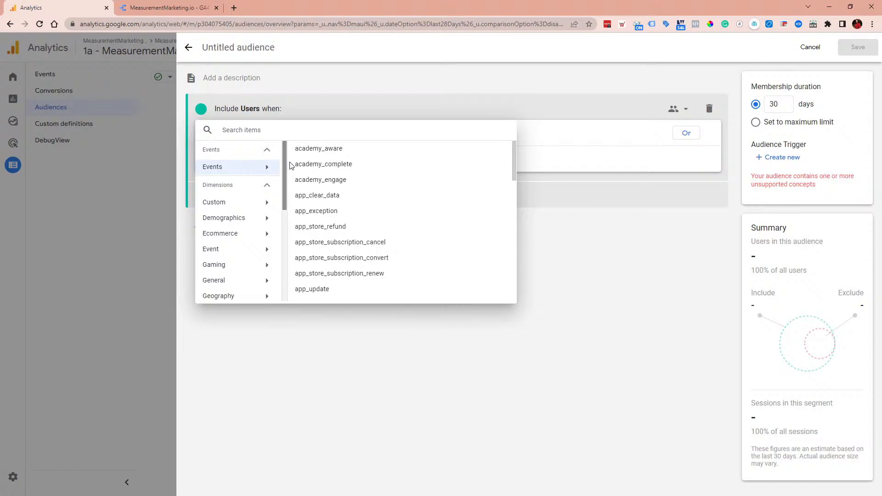
pyautogui.click(310, 150)
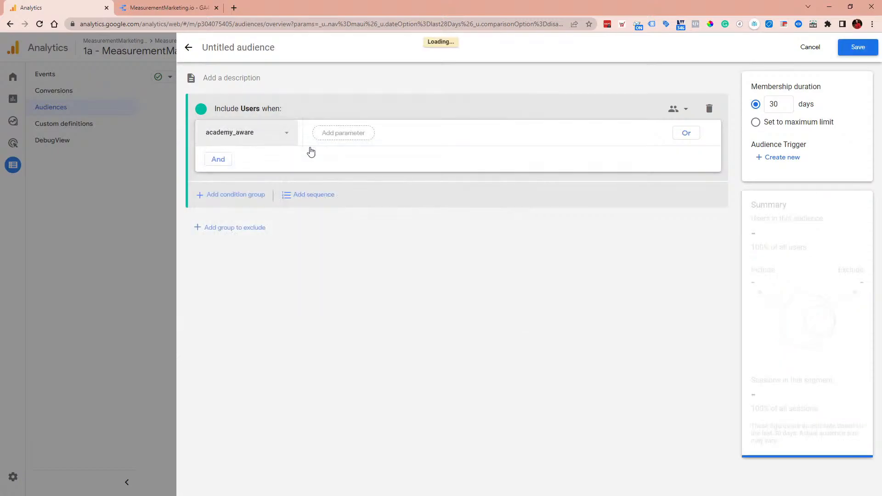
# Add an Event count parameter to the academy_aware condition, requiring a count greater than 2.
pyautogui.click(354, 138)
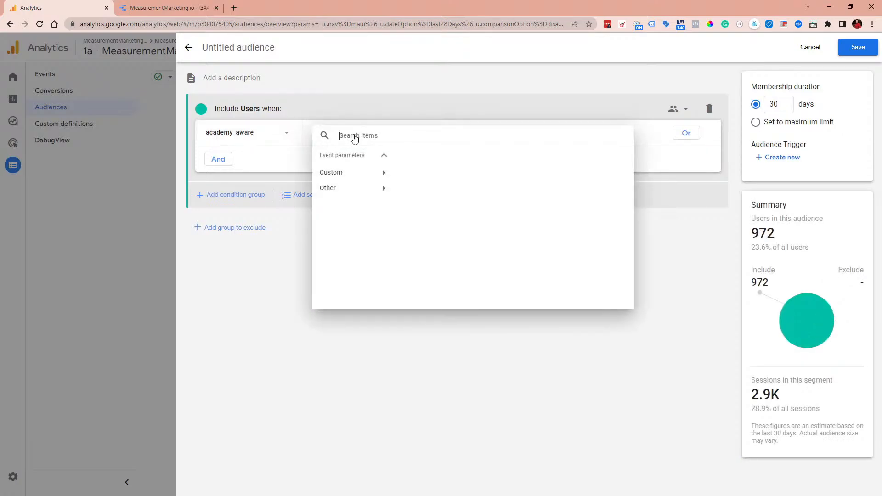
pyautogui.click(360, 172)
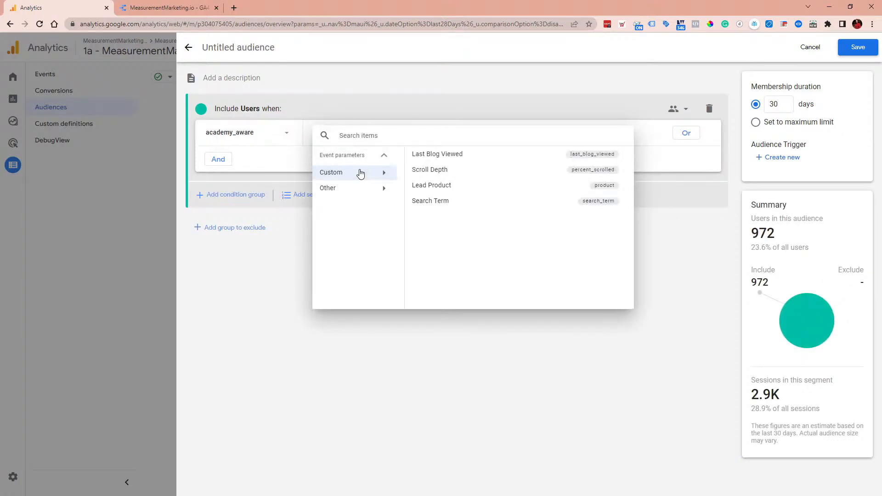
pyautogui.click(350, 193)
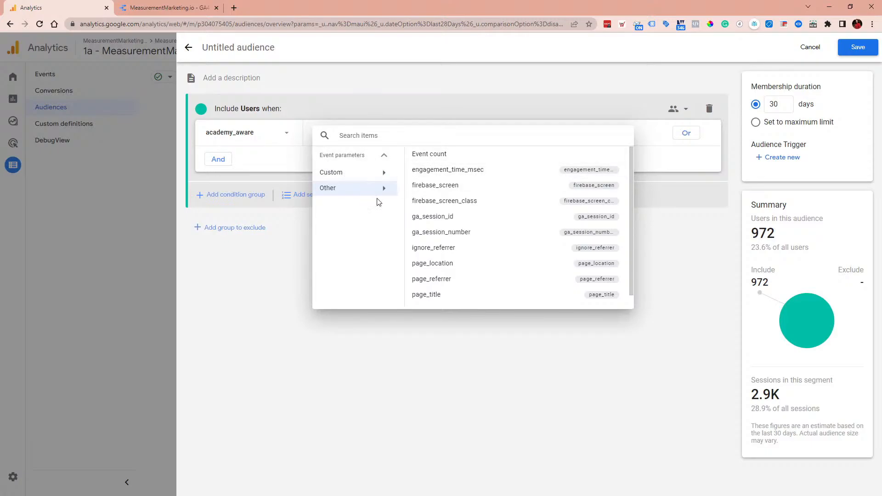
pyautogui.click(419, 154)
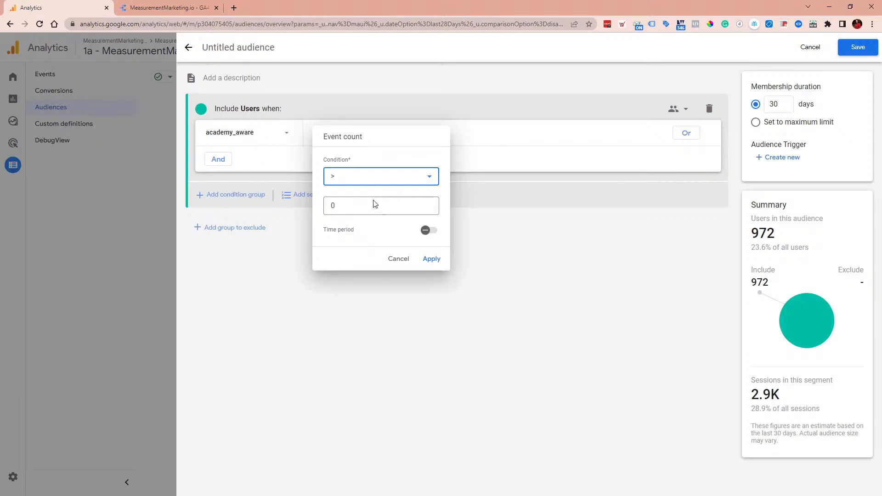
pyautogui.click(352, 210)
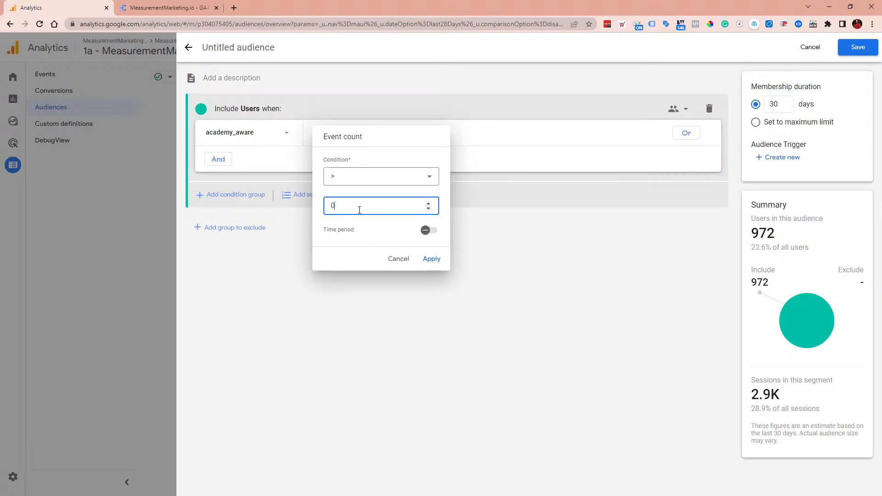
pyautogui.press('BackSpace')
pyautogui.write('2')
# Limit the event count to a 7-day time period at any point in time and apply the parameter.
pyautogui.click(426, 231)
pyautogui.click(347, 246)
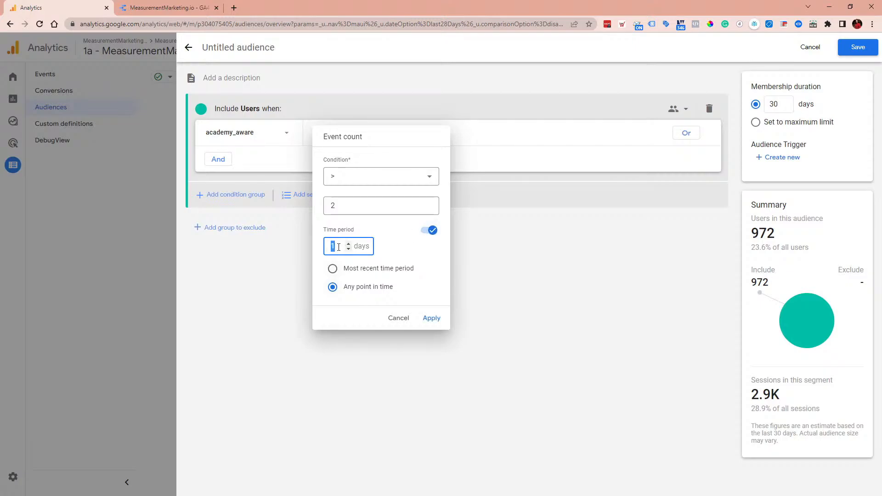
pyautogui.press('BackSpace')
pyautogui.write('60')
pyautogui.press('BackSpace')
pyautogui.write('7')
pyautogui.click(431, 320)
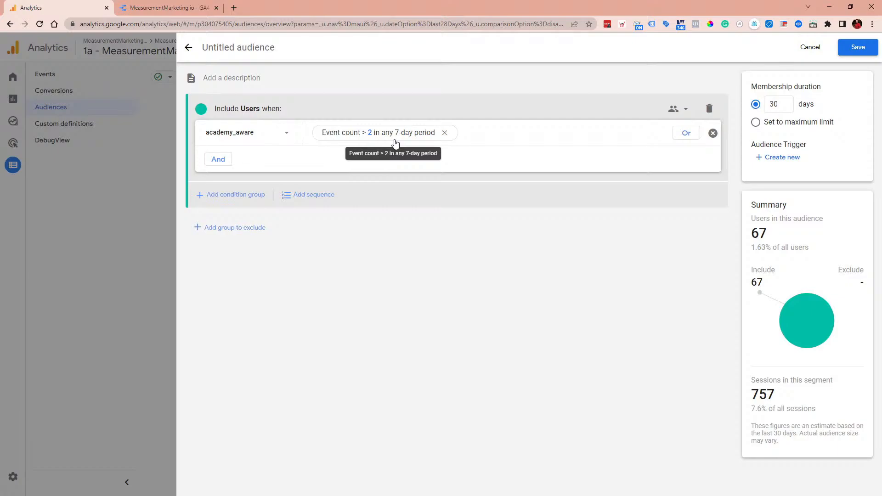
# Add a group temporarily excluding users with the purchase event, and delete that purchase condition again.
pyautogui.click(237, 237)
pyautogui.click(254, 260)
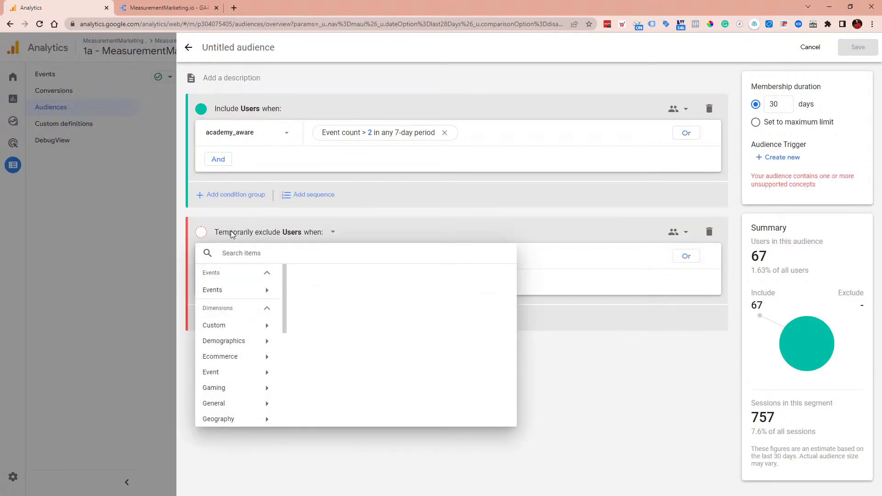
pyautogui.click(236, 288)
pyautogui.scroll(-3, 346, 368)
pyautogui.scroll(-8, 346, 381)
pyautogui.scroll(2, 351, 363)
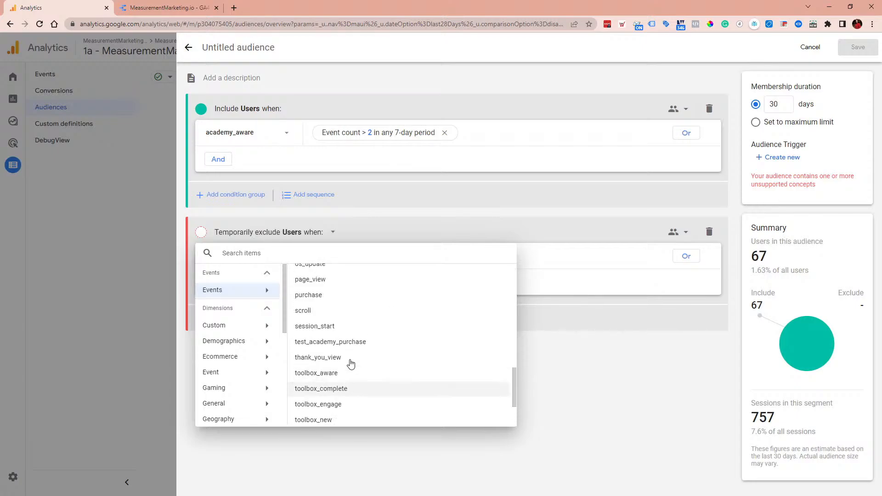
pyautogui.click(335, 295)
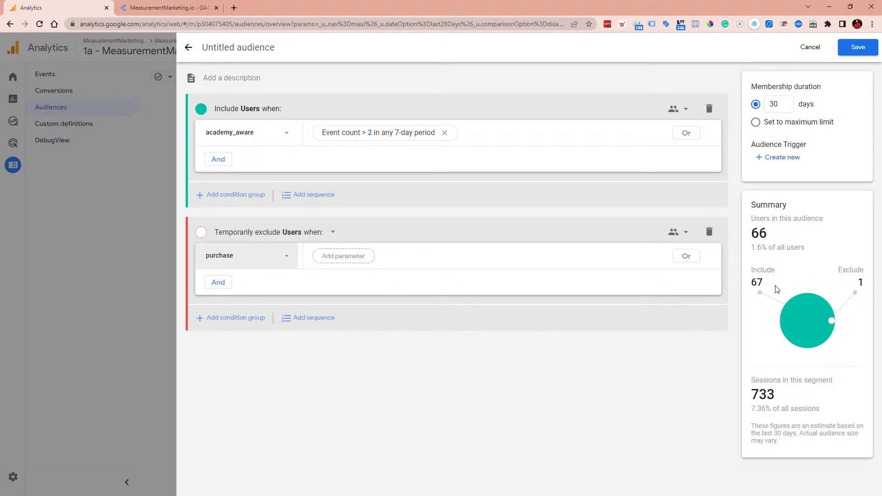
pyautogui.click(709, 232)
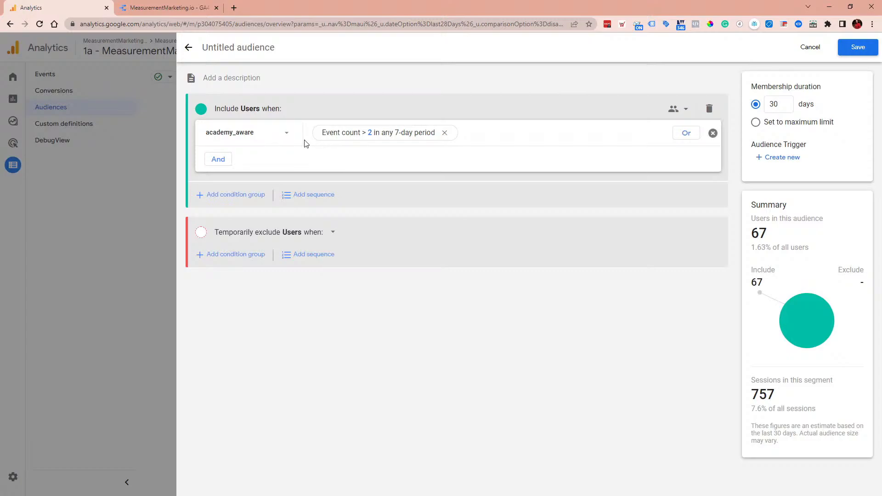
# Change the event in the include condition to ioj_introduced.
pyautogui.click(275, 134)
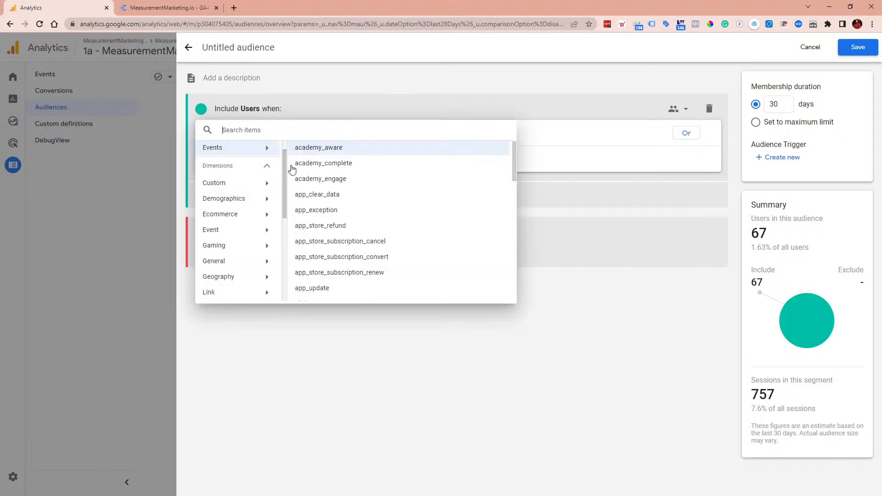
pyautogui.scroll(-1, 396, 255)
pyautogui.scroll(-4, 397, 215)
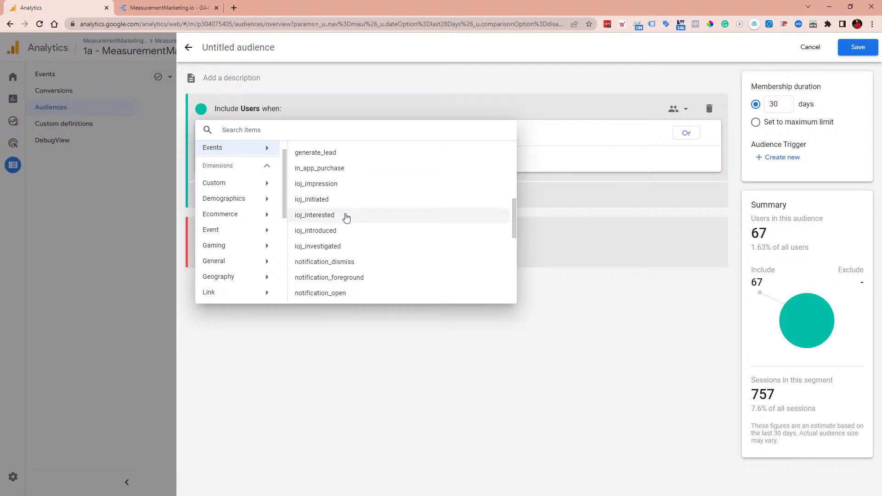
pyautogui.click(306, 237)
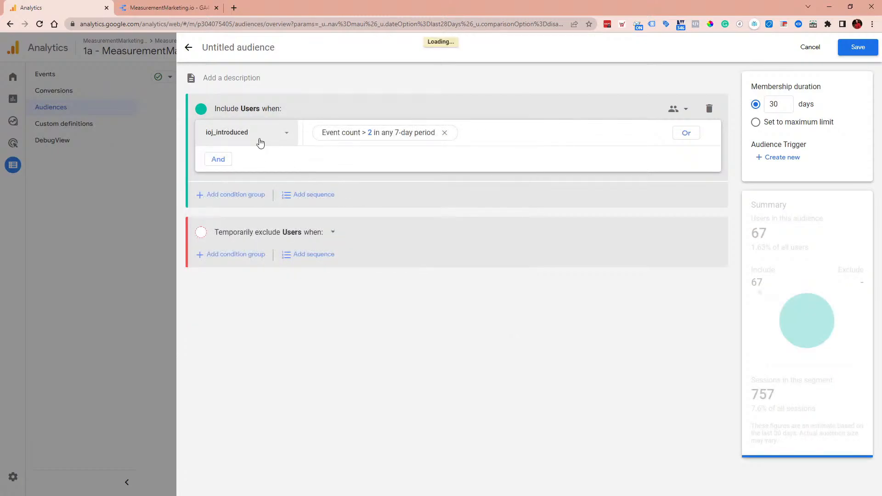
pyautogui.click(380, 136)
pyautogui.click(369, 205)
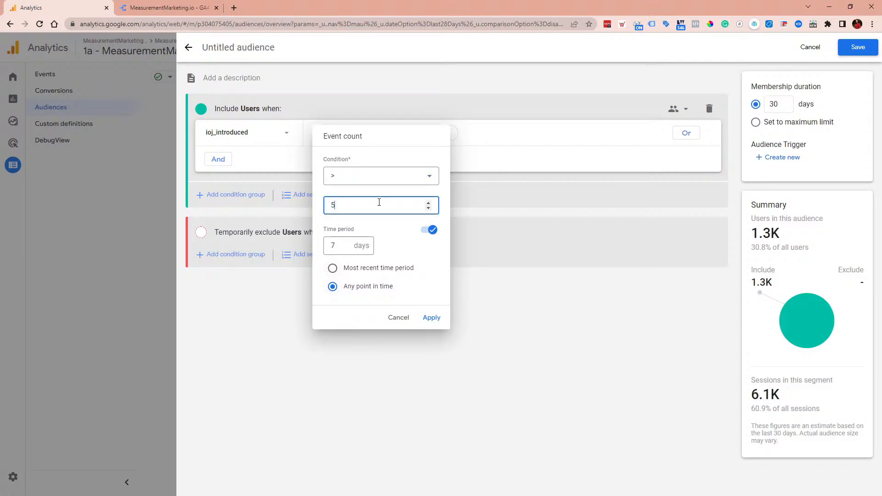
pyautogui.doubleClick(340, 245)
pyautogui.write('60')
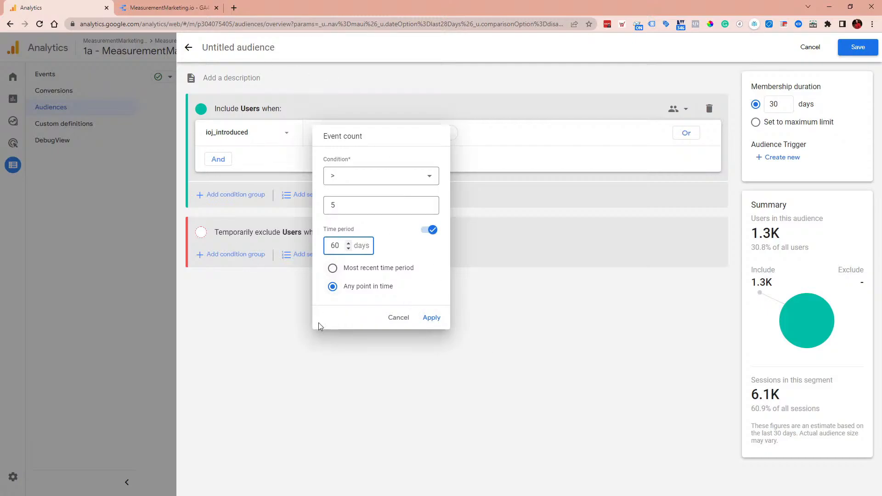
pyautogui.click(403, 317)
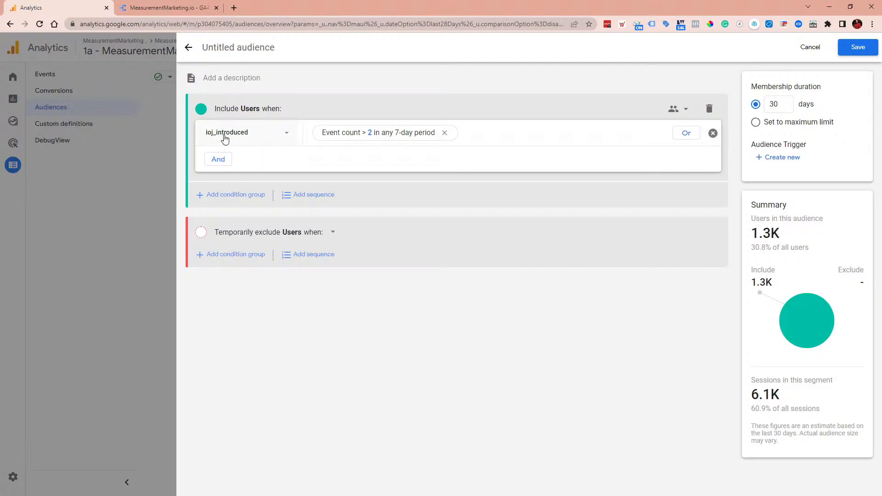
# Add a sequence to the audience's include conditions with the ioj_investigated event as its first step.
pyautogui.click(321, 203)
pyautogui.click(282, 253)
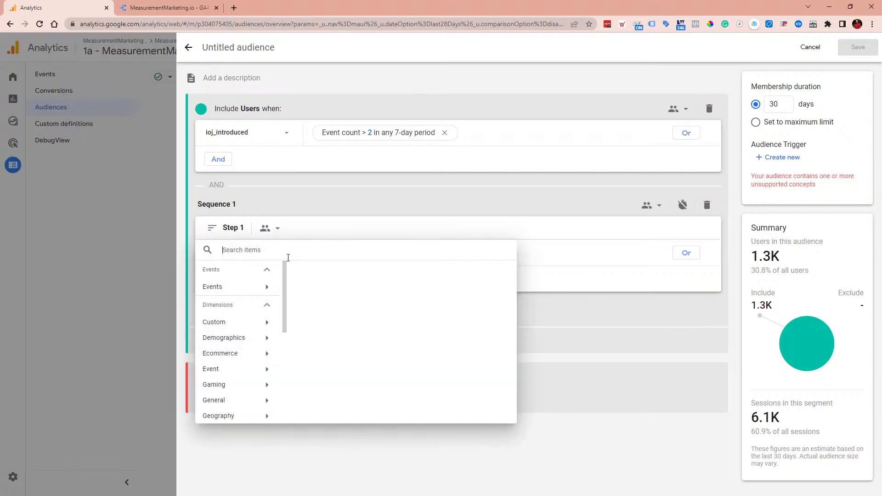
pyautogui.click(222, 287)
pyautogui.scroll(-5, 349, 313)
pyautogui.scroll(-1, 349, 314)
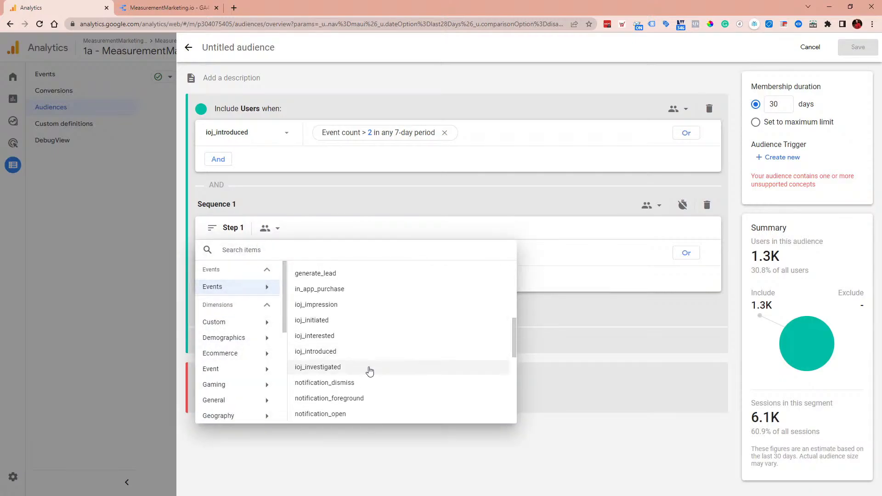
pyautogui.click(318, 368)
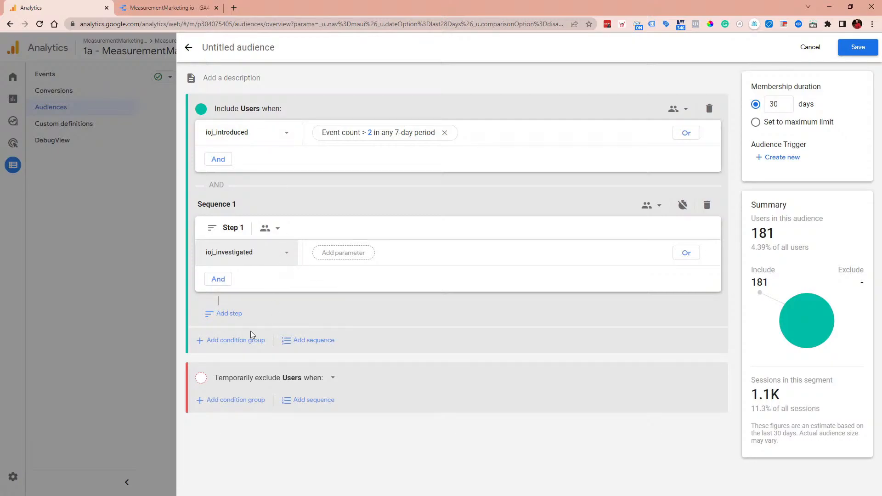
# Add a second, indirectly following step to the sequence with the ioj_initiated event.
pyautogui.click(221, 315)
pyautogui.click(260, 369)
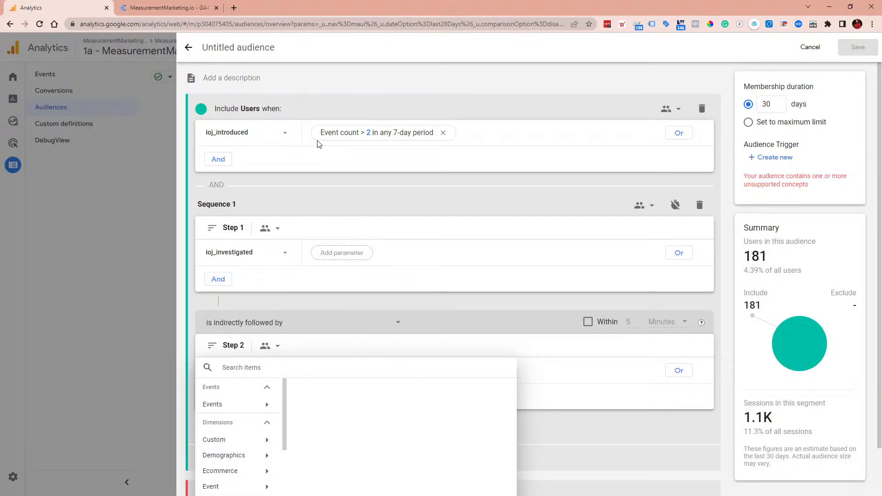
pyautogui.click(331, 192)
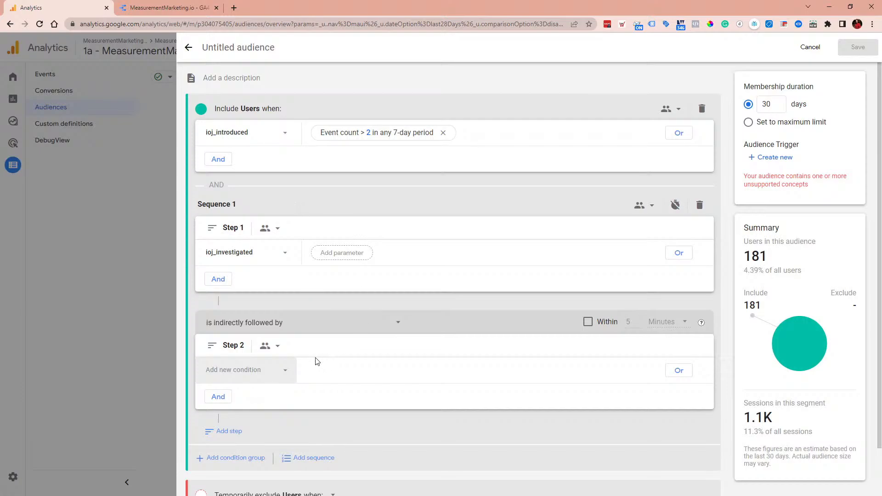
pyautogui.scroll(-1, 285, 330)
pyautogui.click(282, 320)
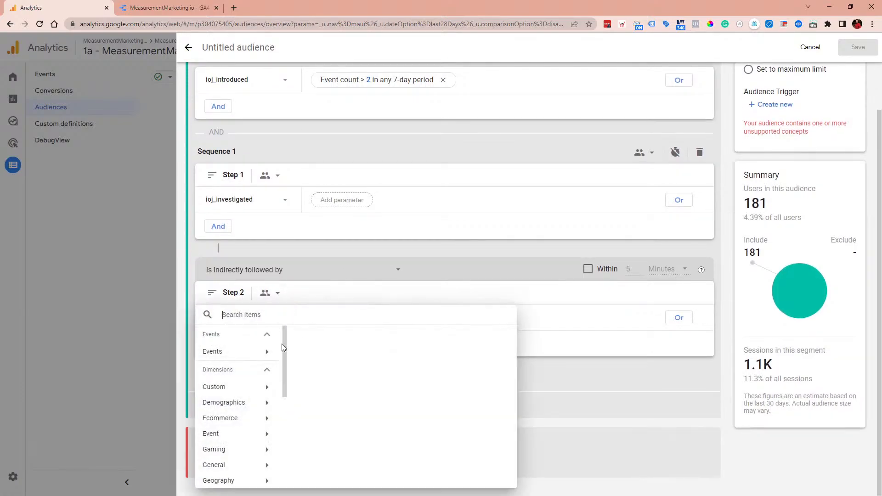
pyautogui.click(248, 352)
pyautogui.scroll(-6, 387, 377)
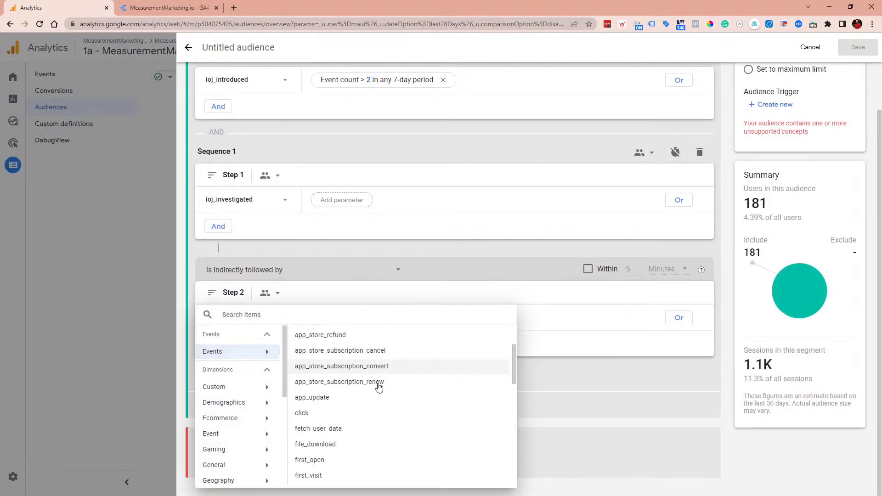
pyautogui.scroll(3, 384, 390)
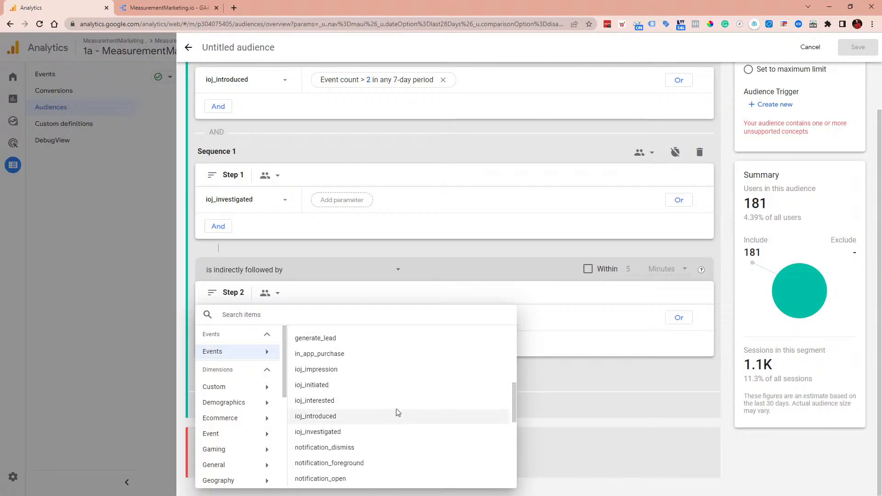
pyautogui.click(393, 387)
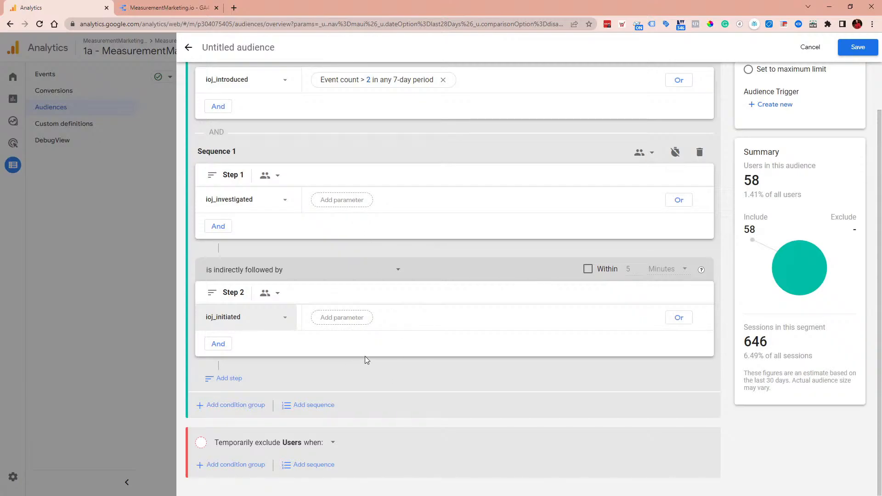
pyautogui.scroll(1, 557, 335)
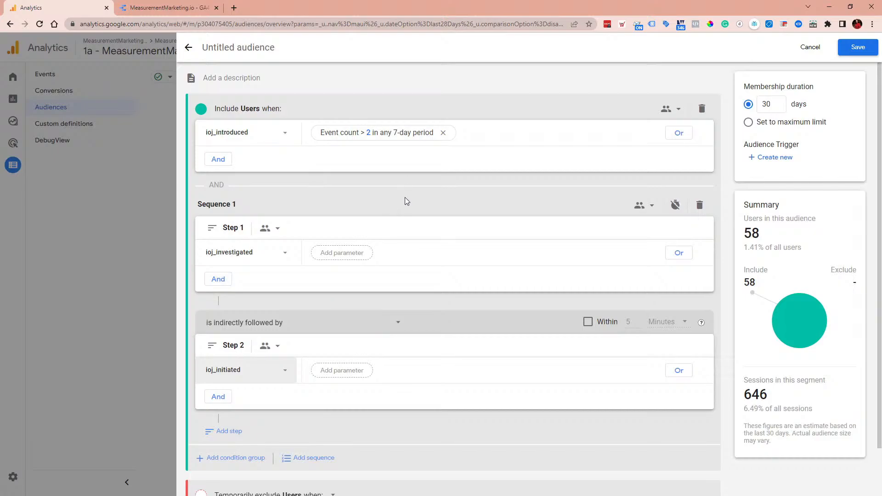
# Delete the sequence and the include group, and leave the audience builder without saving.
pyautogui.click(699, 206)
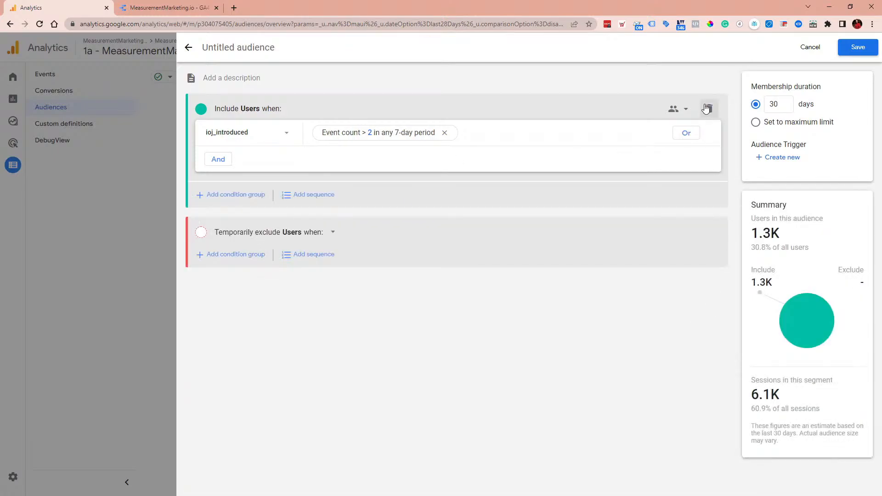
pyautogui.click(706, 108)
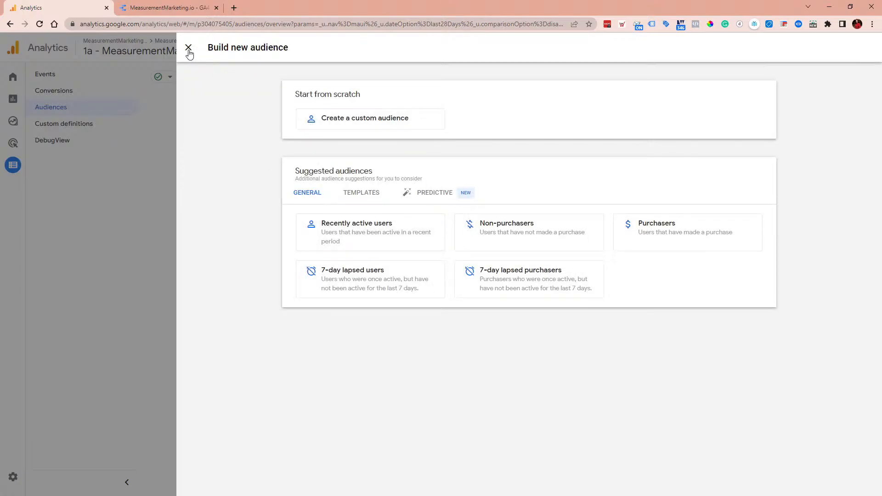
pyautogui.click(189, 48)
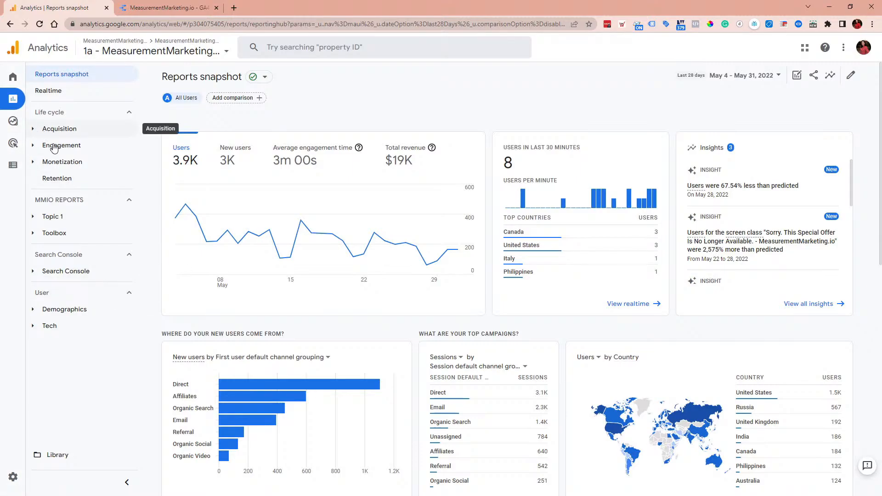
# Open the Traffic acquisition report and view the primary dimensions available for its table.
pyautogui.click(48, 130)
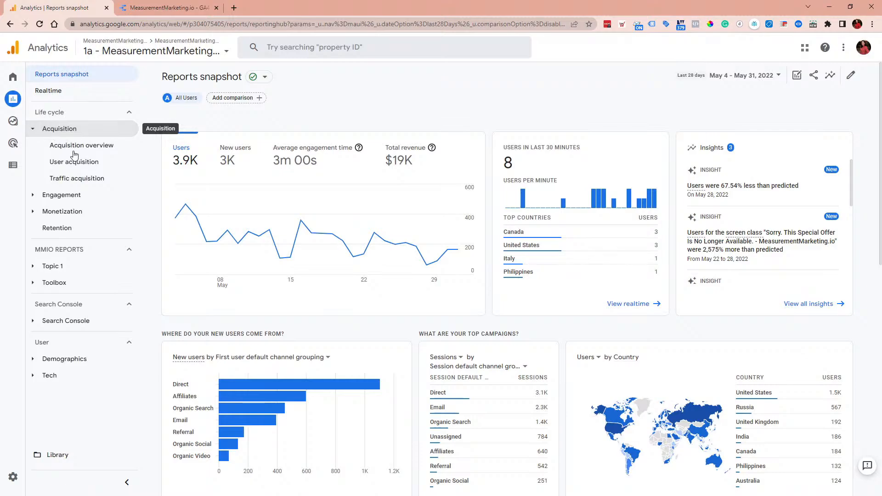
pyautogui.click(85, 180)
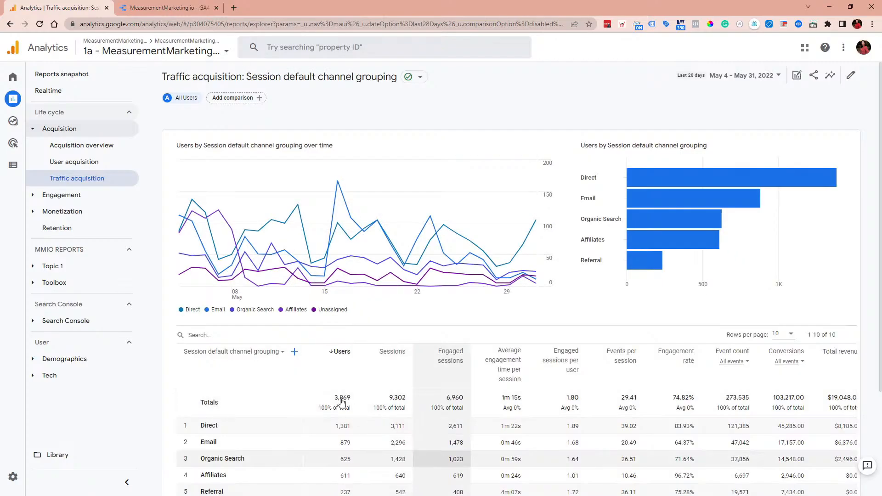
pyautogui.scroll(-3, 248, 365)
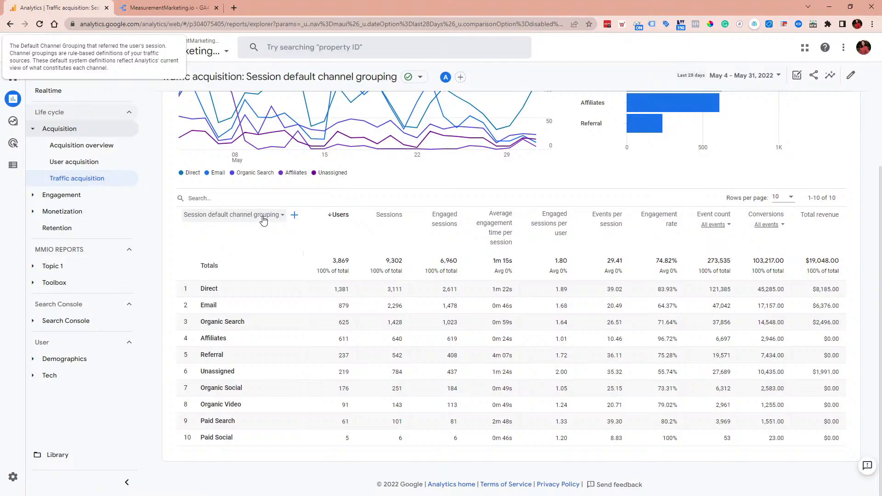
pyautogui.click(262, 216)
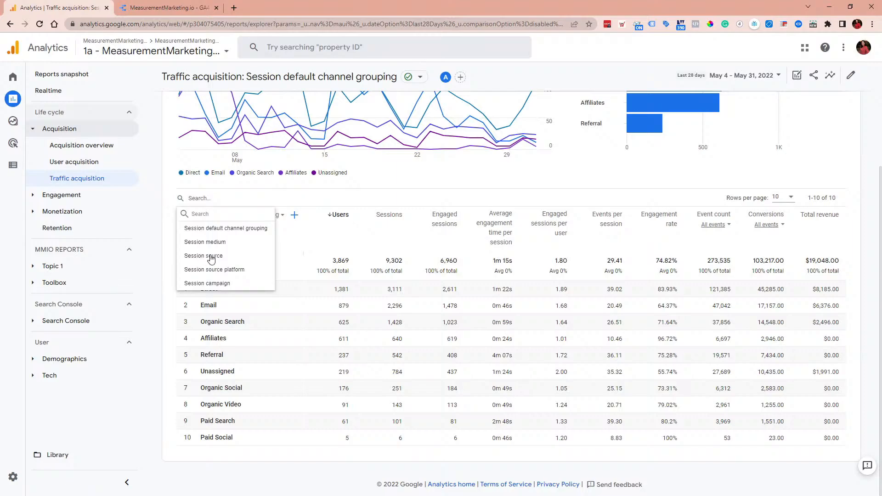
pyautogui.click(315, 396)
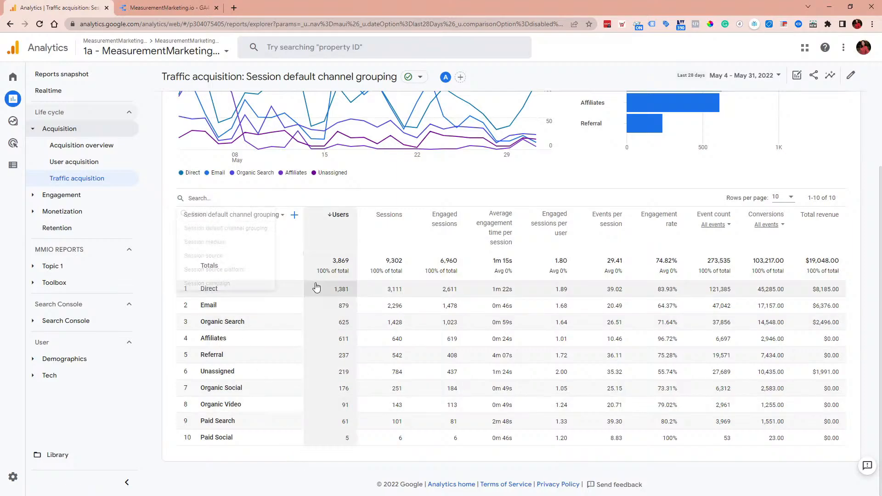
# Look through the secondary dimension categories and the User dimensions offered for the traffic acquisition table.
pyautogui.scroll(2, 290, 242)
pyautogui.click(294, 291)
pyautogui.scroll(-1, 436, 395)
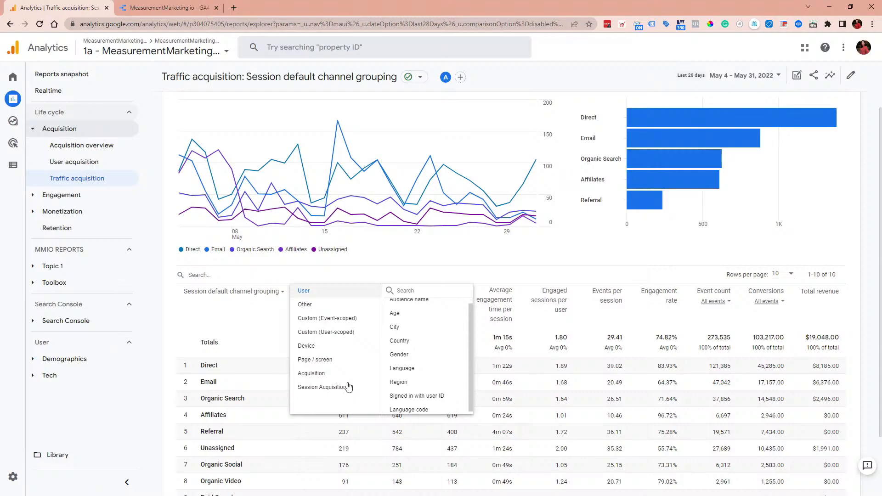
pyautogui.click(553, 273)
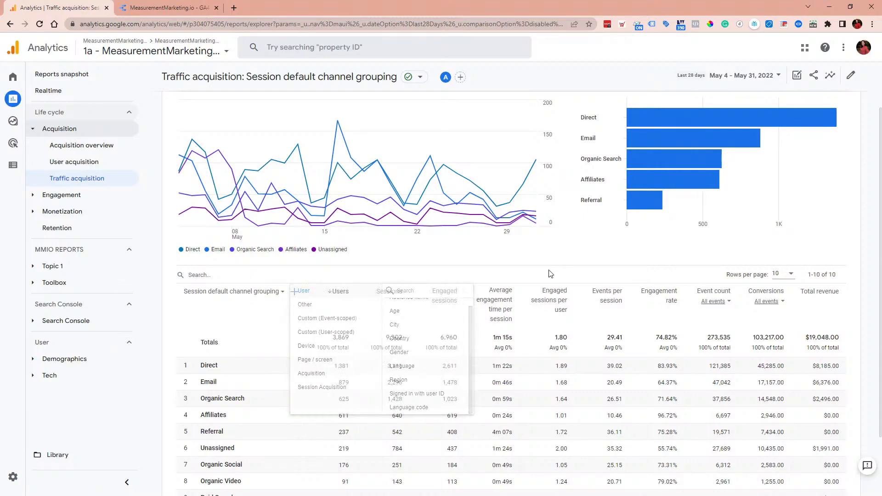
# Customize the Traffic acquisition report by adding Source / medium to its primary dimensions, and apply the change.
pyautogui.click(850, 75)
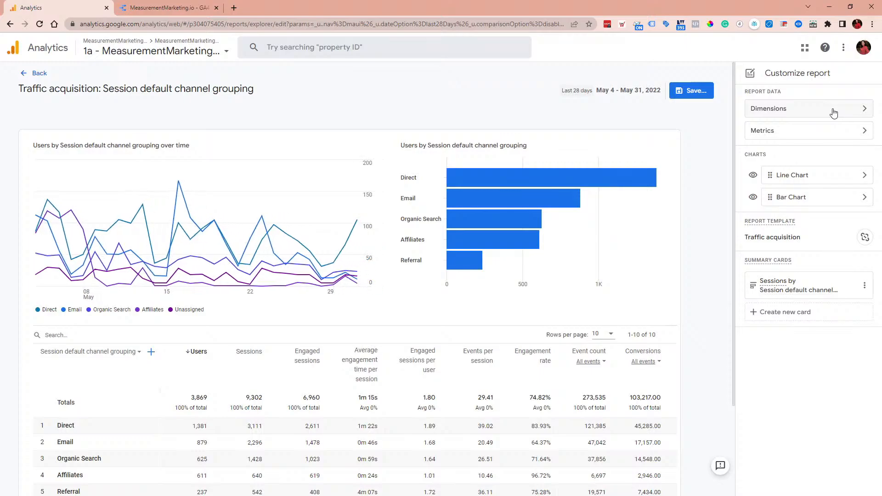
pyautogui.click(833, 113)
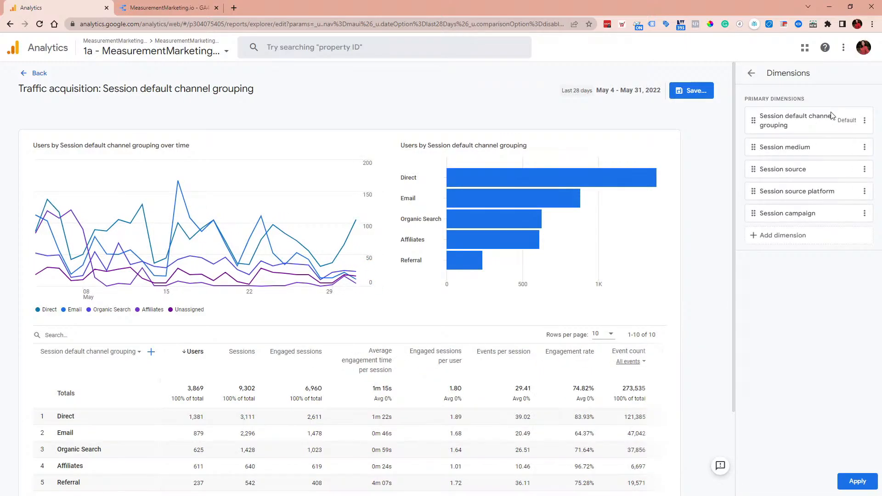
pyautogui.click(751, 73)
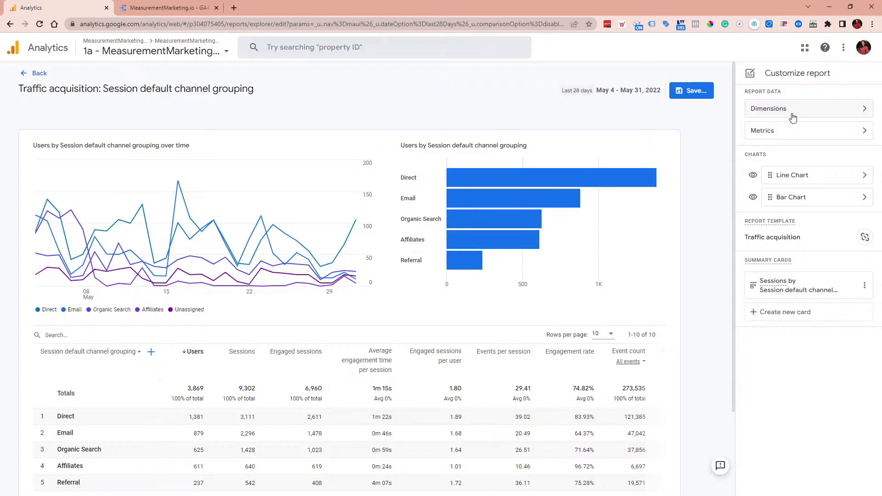
pyautogui.click(777, 109)
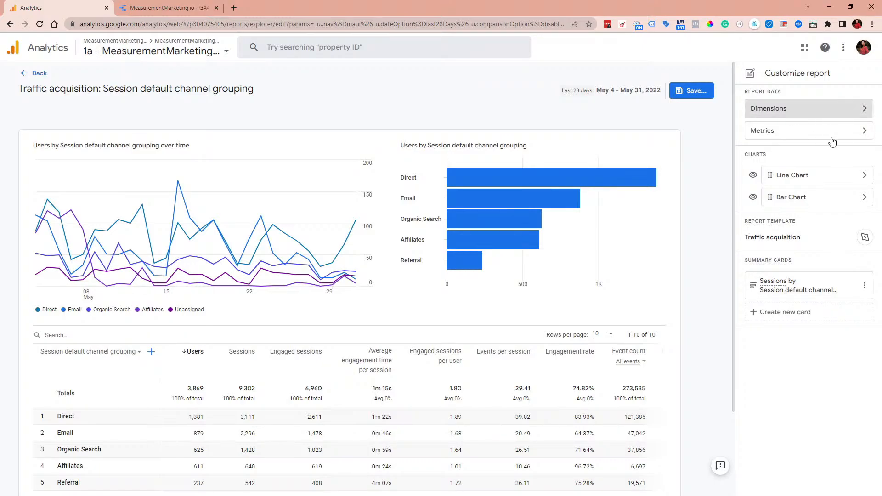
pyautogui.click(789, 236)
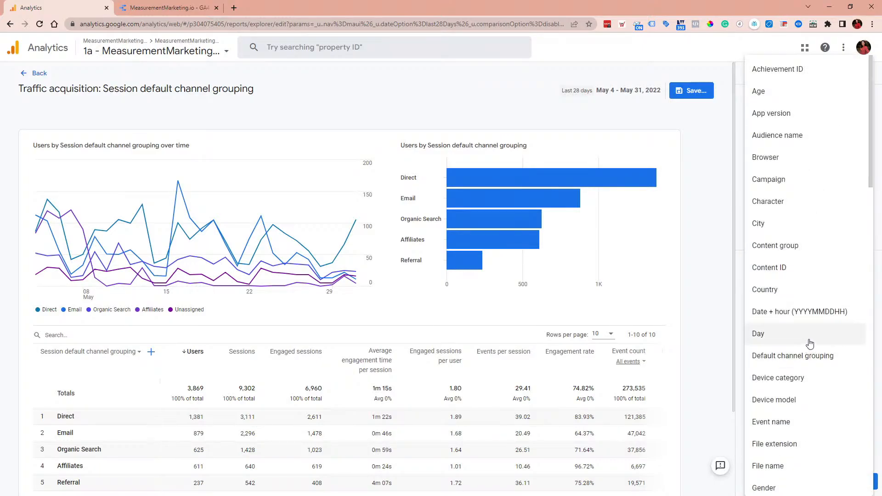
pyautogui.scroll(-18, 808, 438)
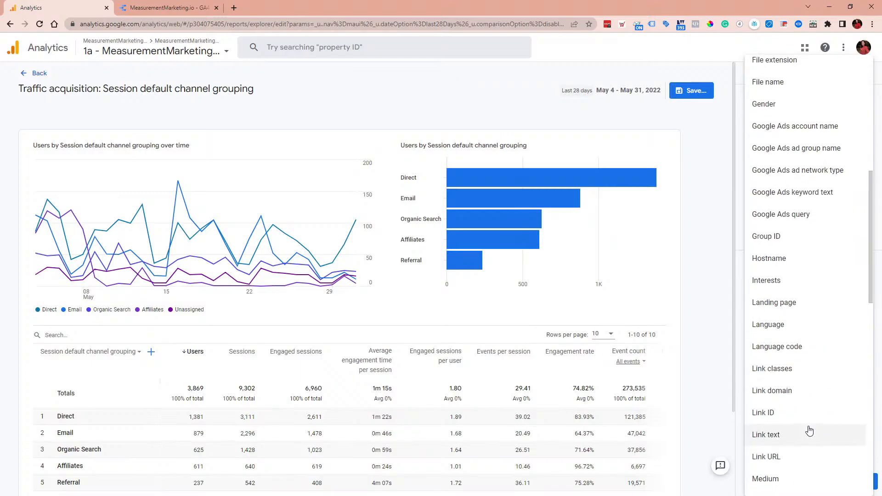
pyautogui.scroll(-3, 816, 414)
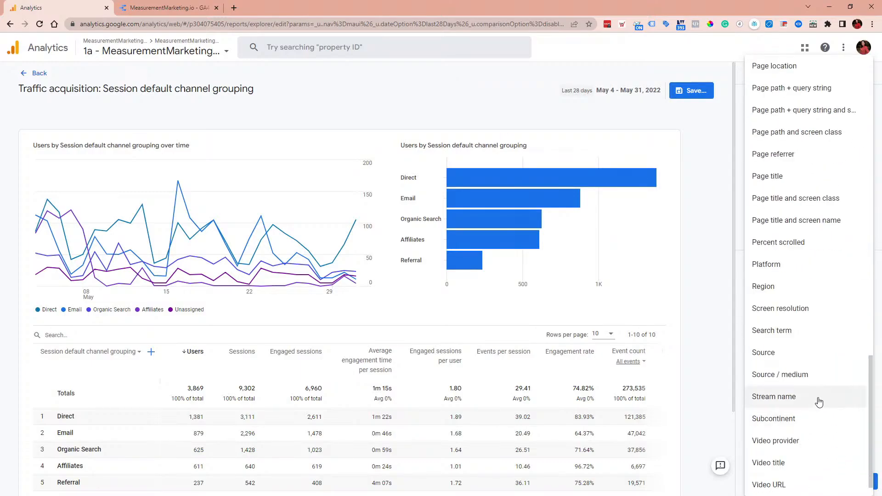
pyautogui.click(809, 370)
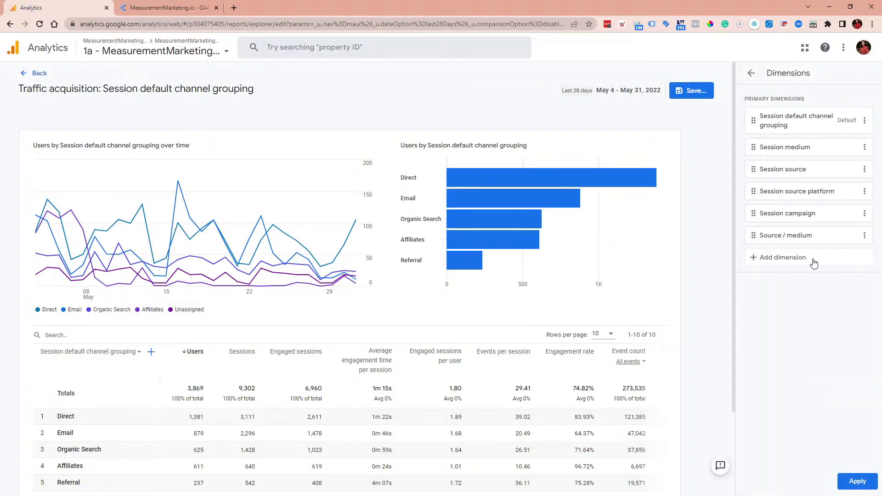
pyautogui.click(858, 483)
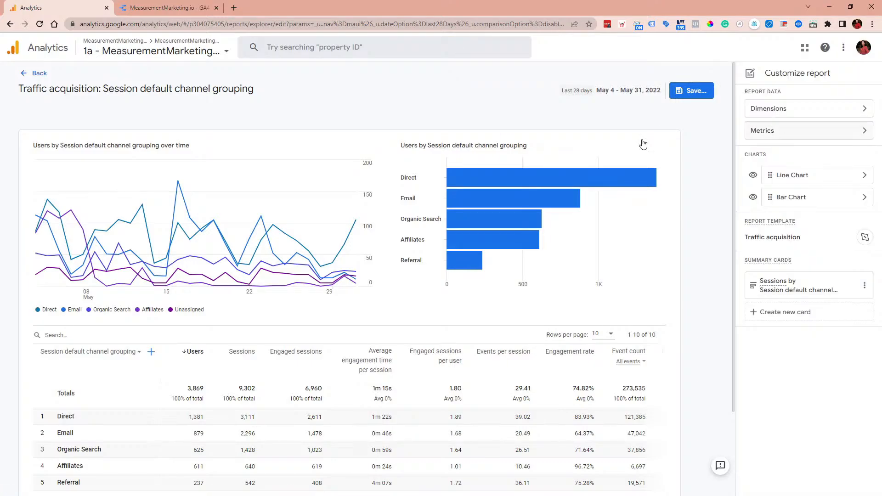
# Switch the report table's primary dimension to Source / medium and review the resulting rows and dimension list.
pyautogui.click(64, 351)
pyautogui.click(59, 434)
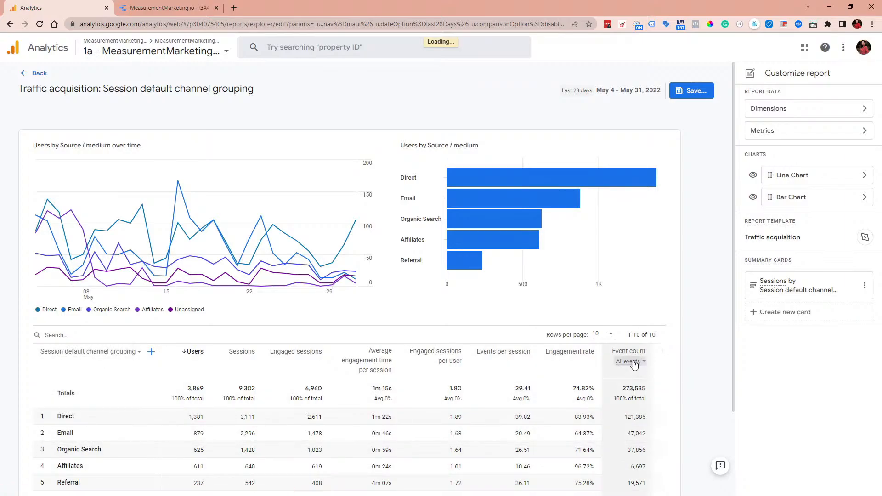
pyautogui.scroll(-2, 262, 261)
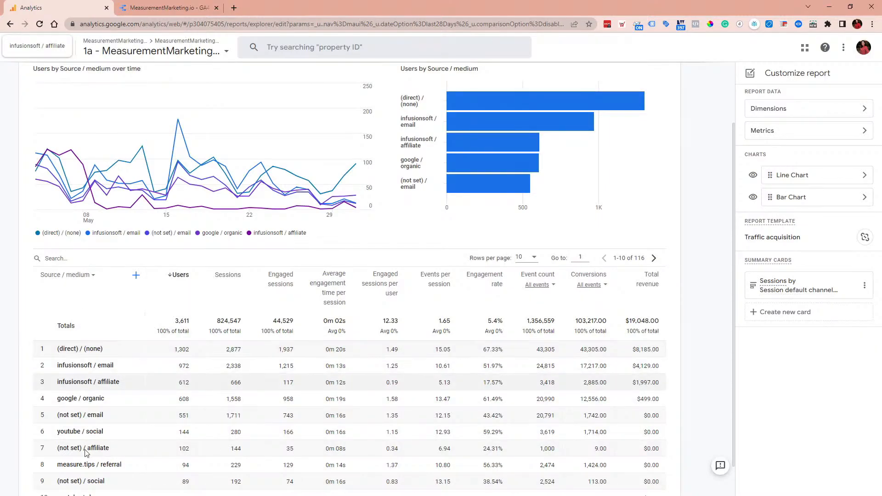
pyautogui.click(66, 278)
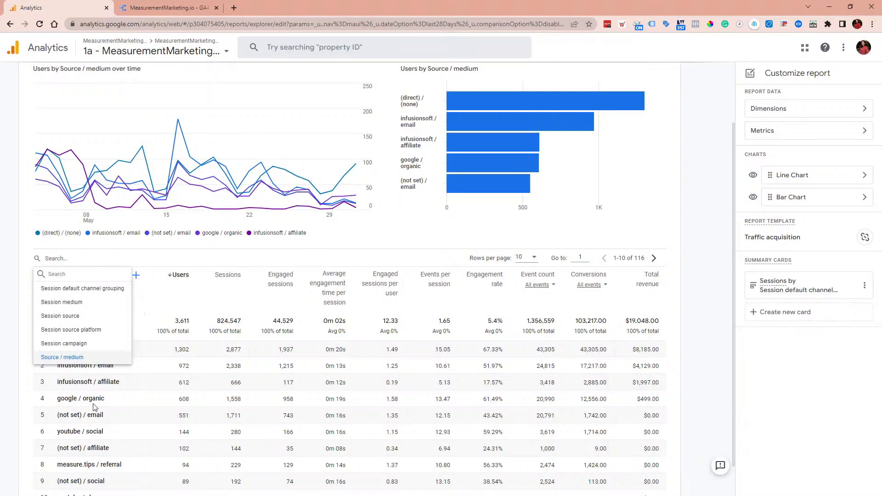
pyautogui.click(663, 271)
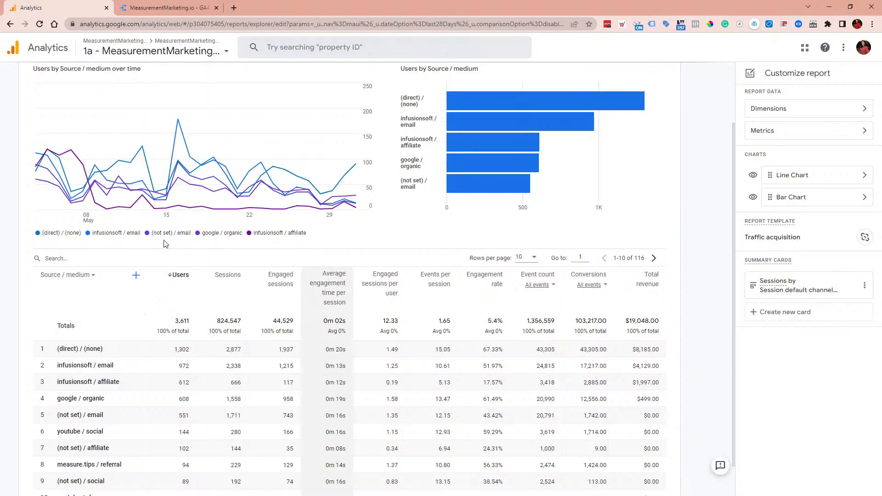
pyautogui.click(828, 9)
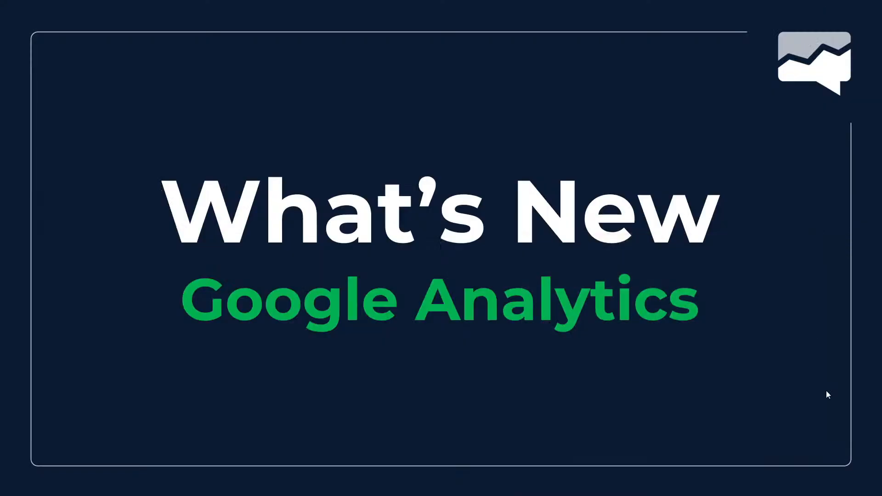
pyautogui.click(830, 403)
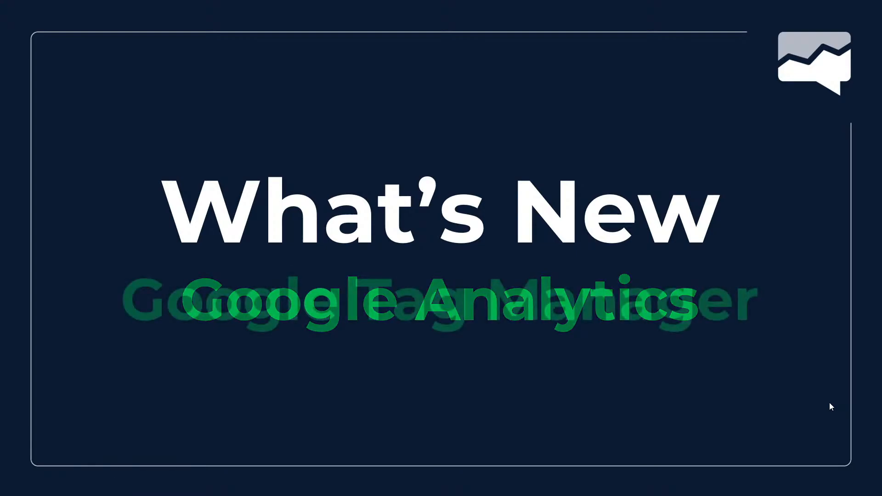
pyautogui.click(863, 464)
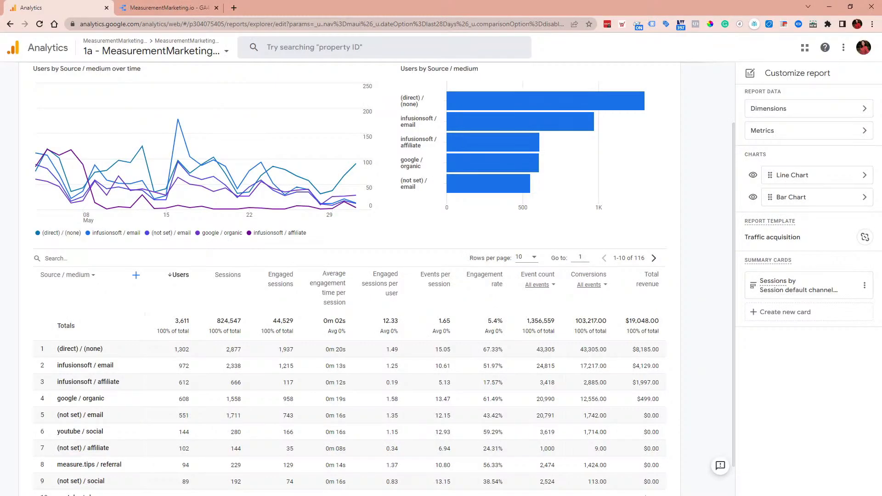
# Switch to the GA4 Practice report in Data Studio and turn on optional metrics for its Campaign, Source and Medium pivot table.
pyautogui.click(170, 7)
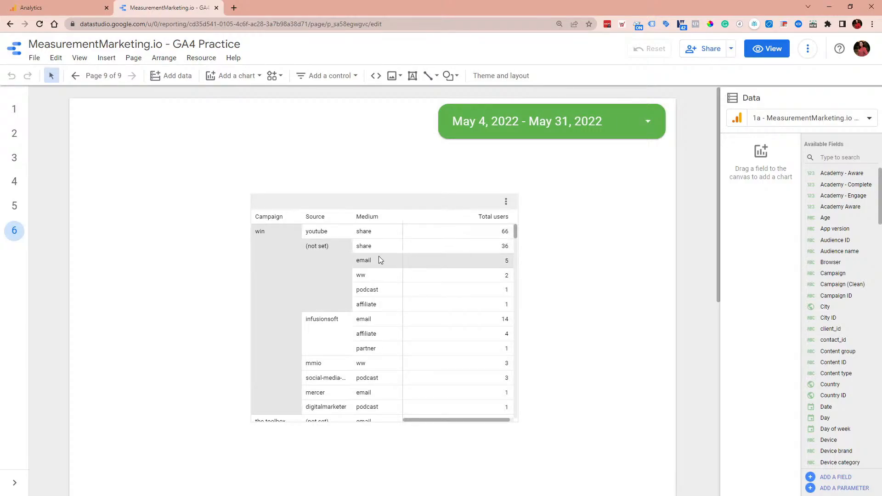
pyautogui.click(453, 252)
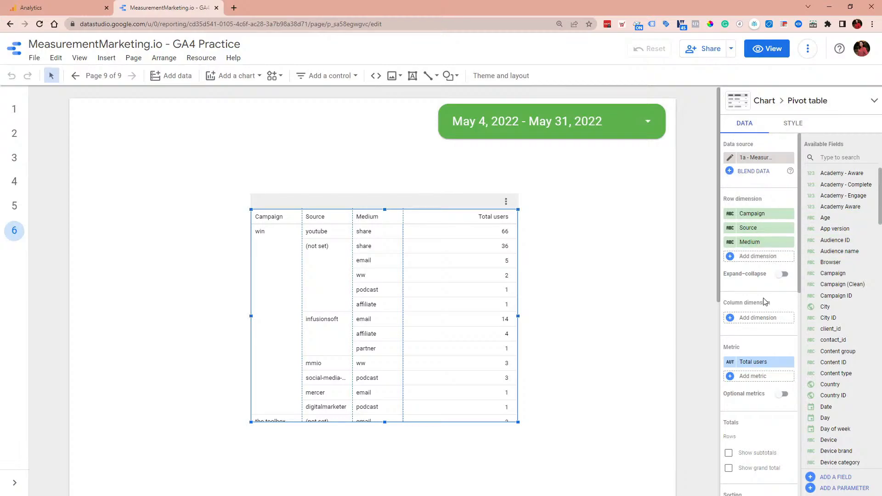
pyautogui.scroll(-2, 760, 303)
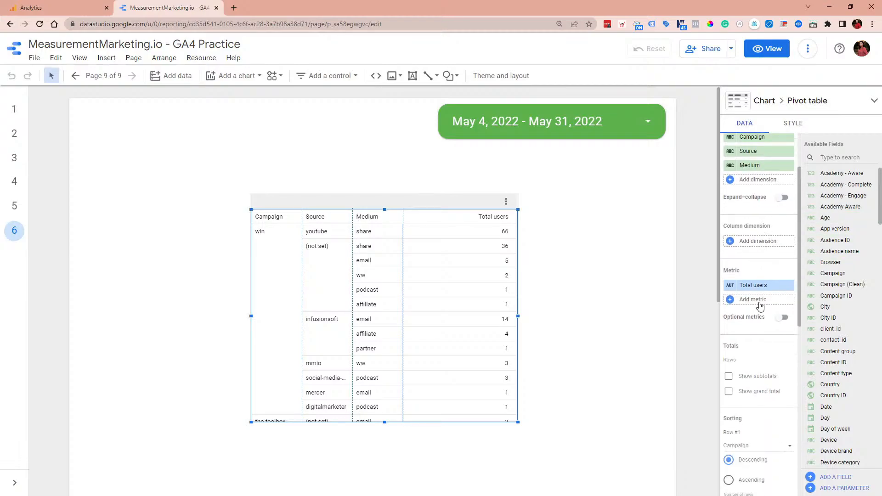
pyautogui.click(782, 318)
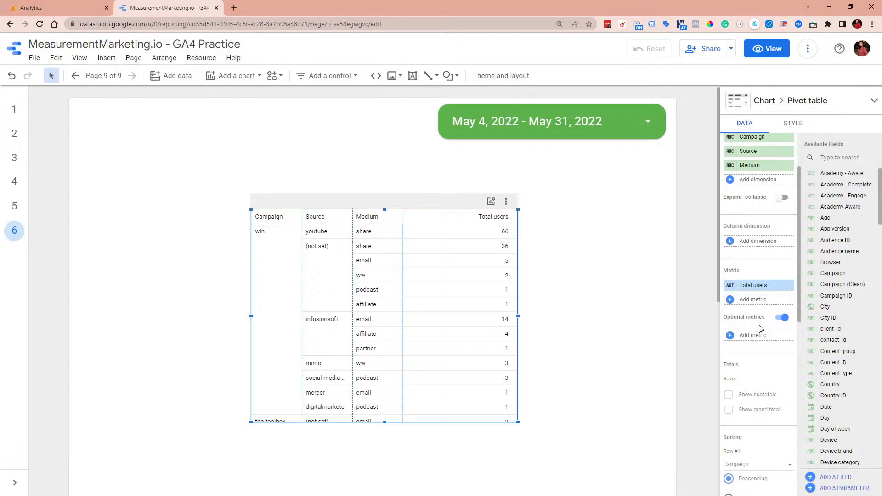
# Add Academy - Aware as an optional metric of the pivot table.
pyautogui.click(758, 340)
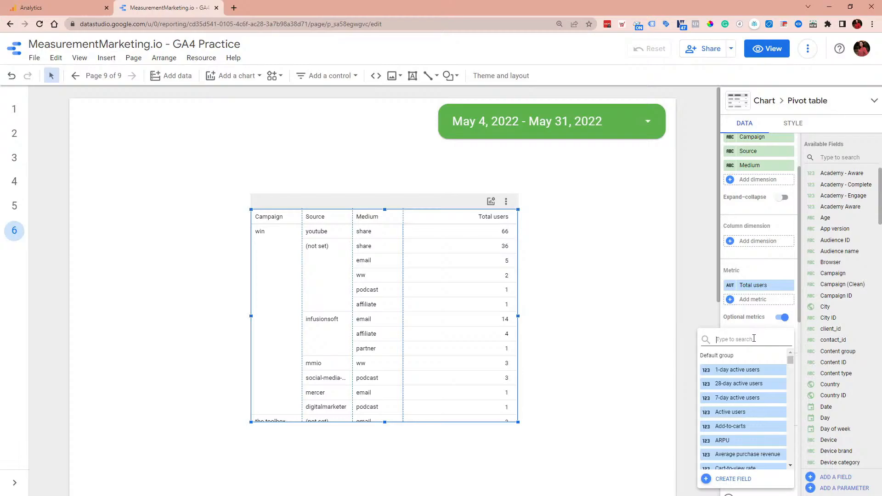
pyautogui.write('p')
pyautogui.press('BackSpace')
pyautogui.write('aw')
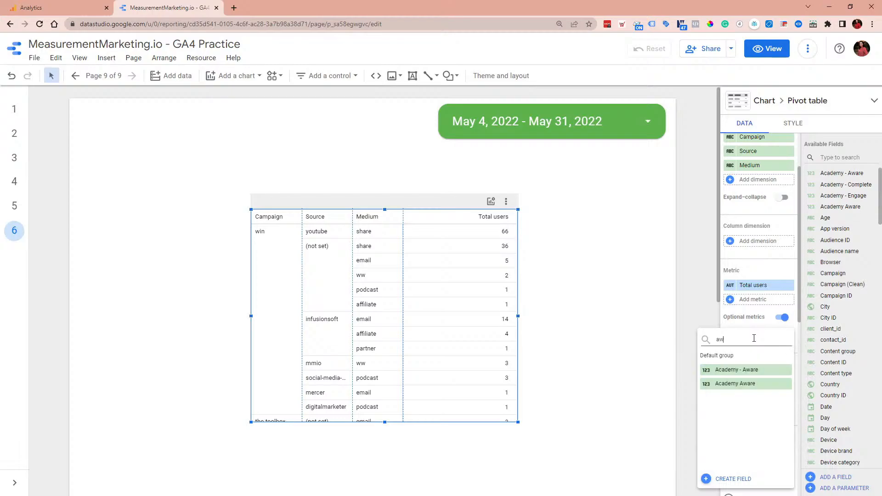
pyautogui.write('a')
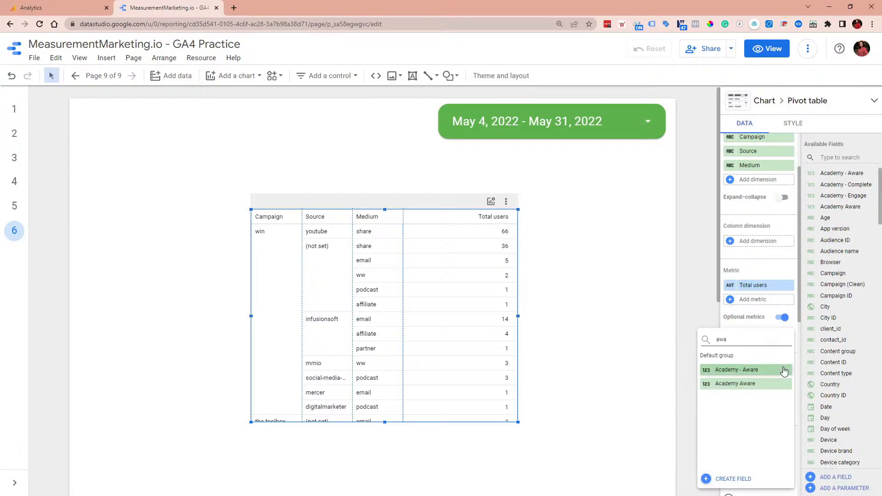
pyautogui.click(772, 371)
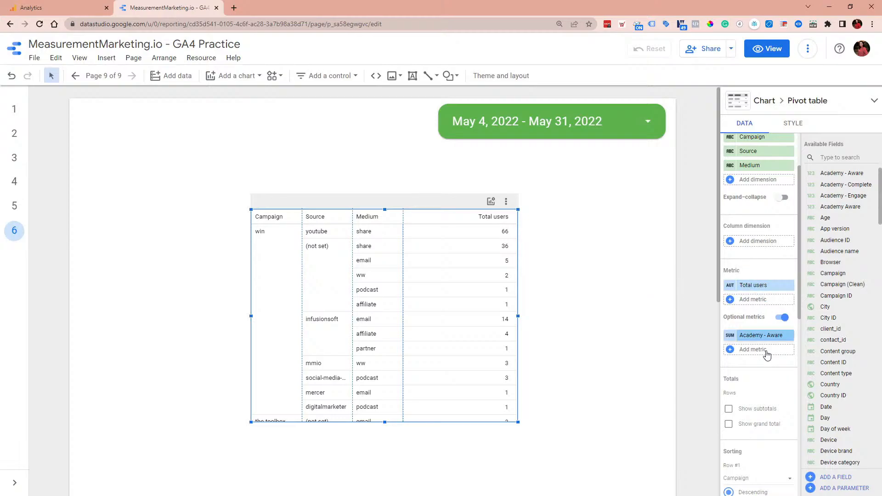
# View the report as a reader and show the optional Academy - Aware metric in the pivot table.
pyautogui.click(762, 50)
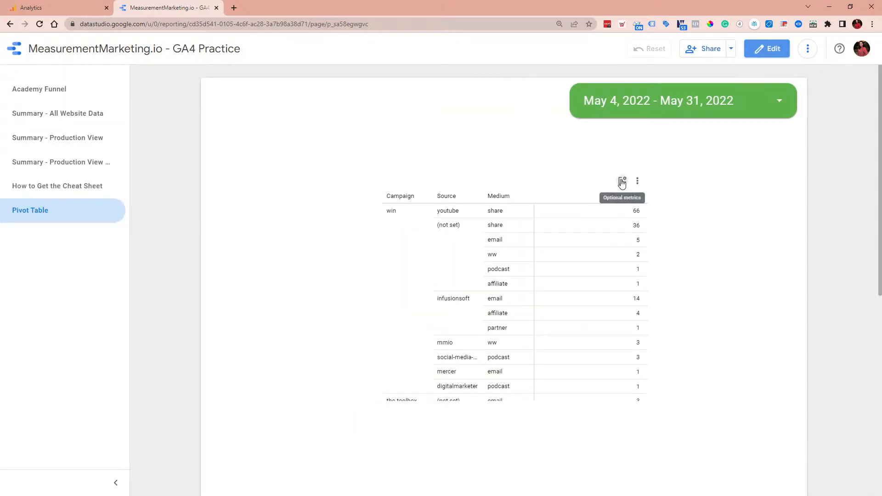
pyautogui.click(621, 182)
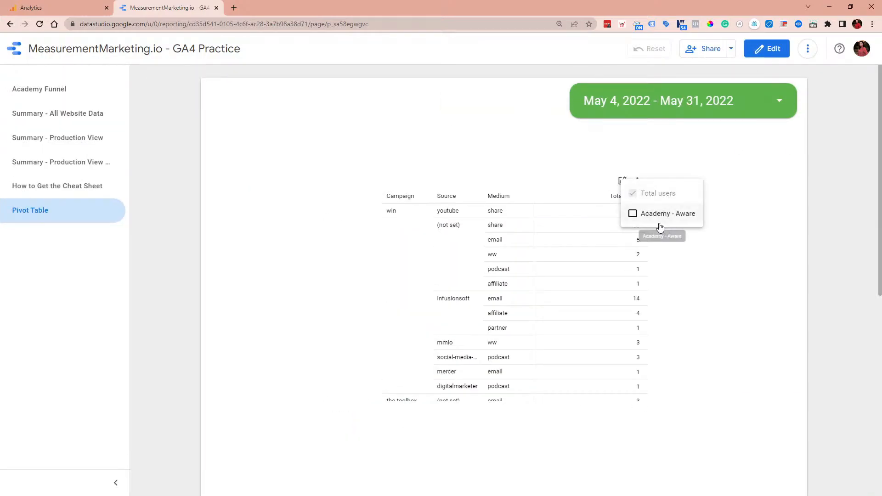
pyautogui.click(632, 214)
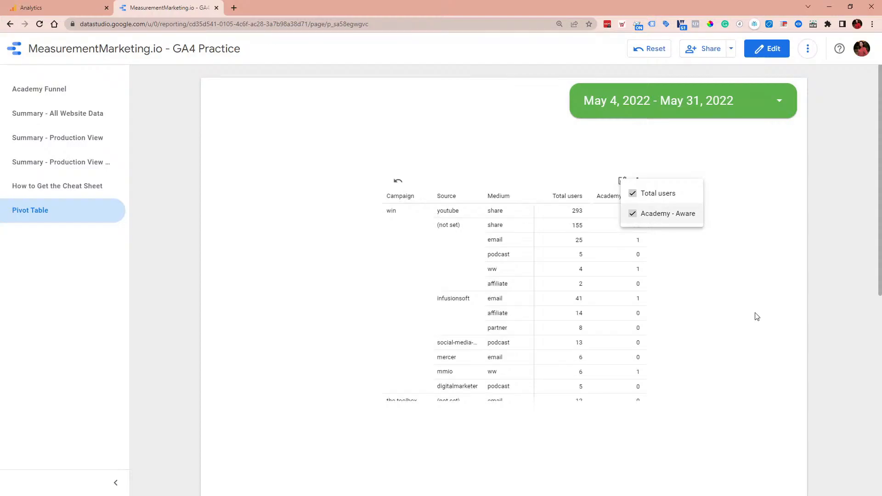
# Try showing the pivot table without the Total users metric, and restore that metric.
pyautogui.click(633, 194)
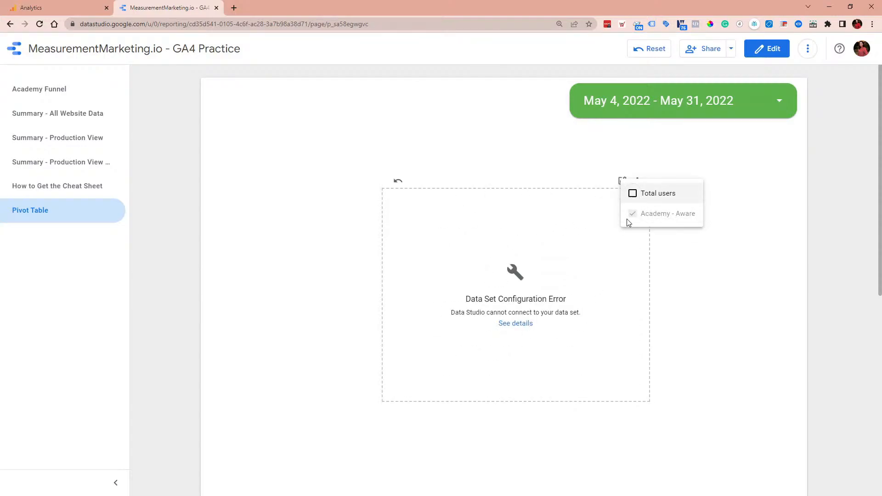
pyautogui.click(633, 193)
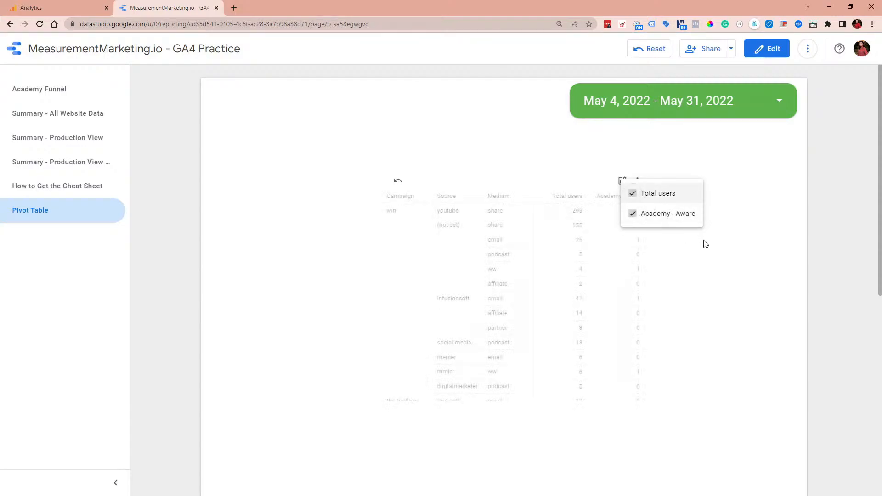
pyautogui.click(779, 50)
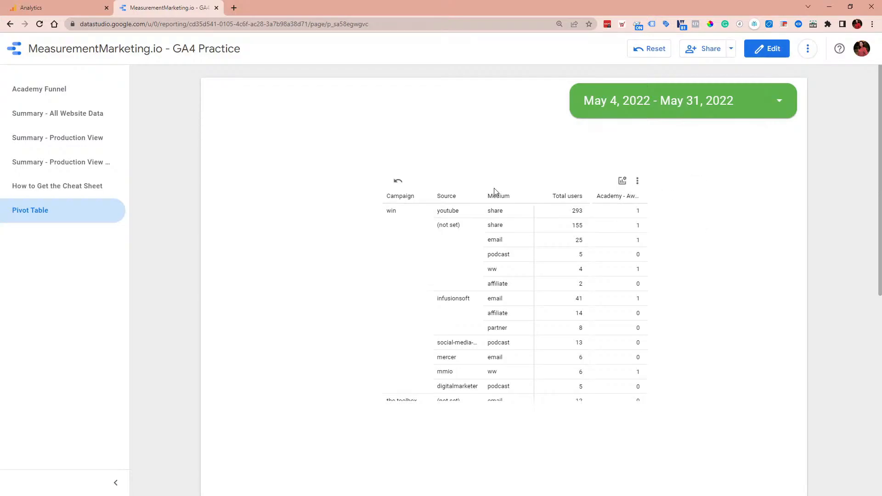
# Return to editing the report and examine the pivot table's metric setup and its list of optional metrics.
pyautogui.click(750, 59)
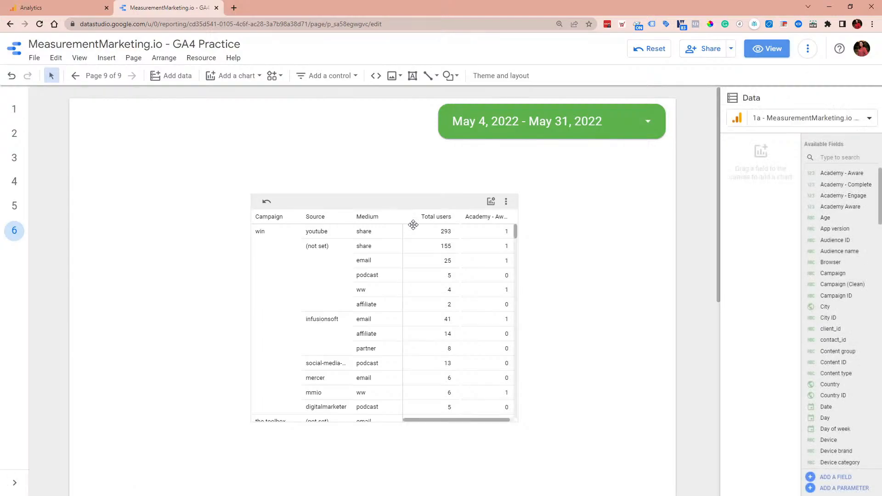
pyautogui.click(416, 222)
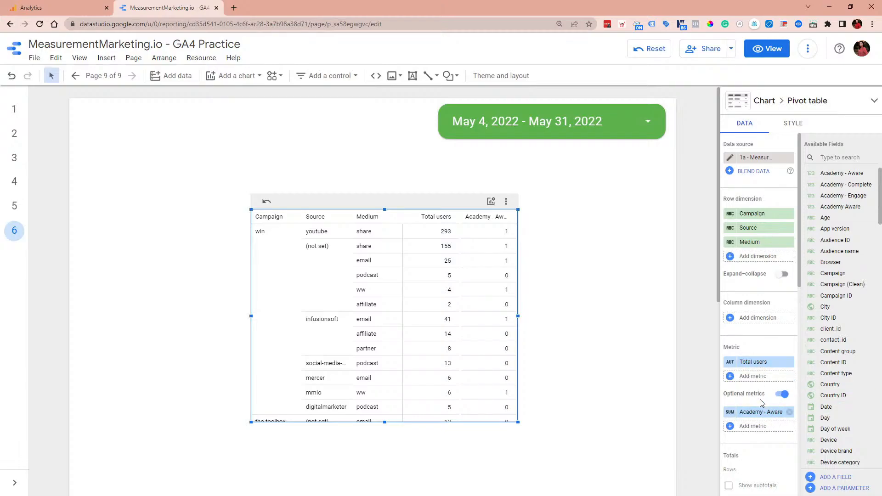
pyautogui.click(490, 202)
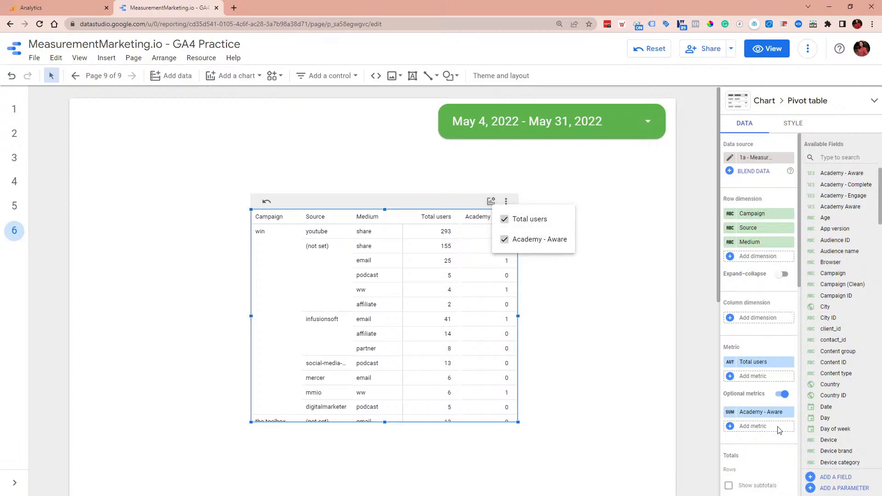
pyautogui.click(557, 265)
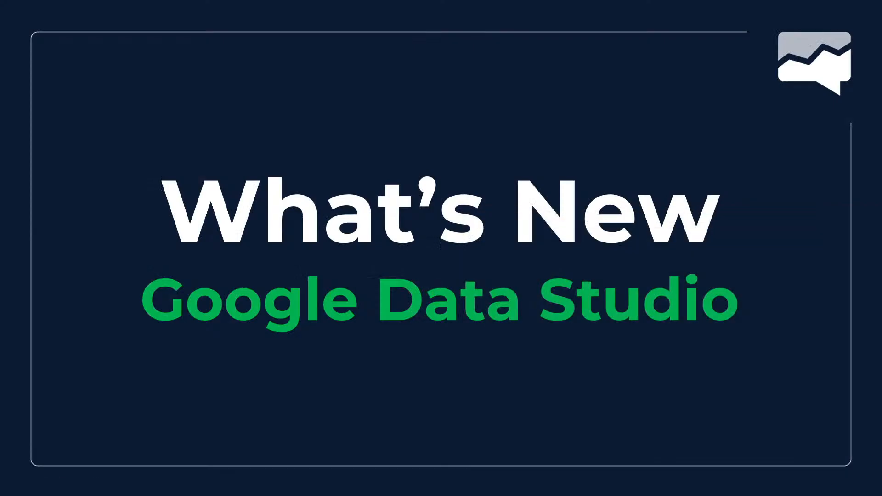
pyautogui.click(816, 420)
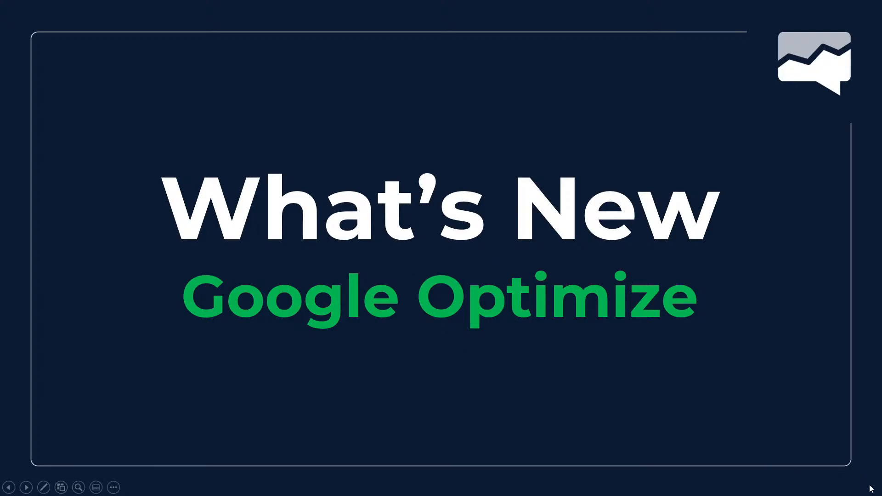
pyautogui.click(868, 484)
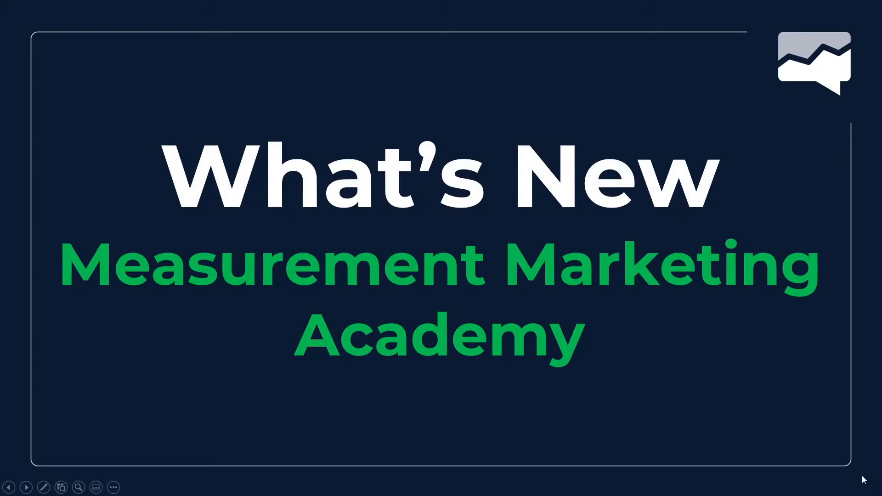
pyautogui.click(863, 479)
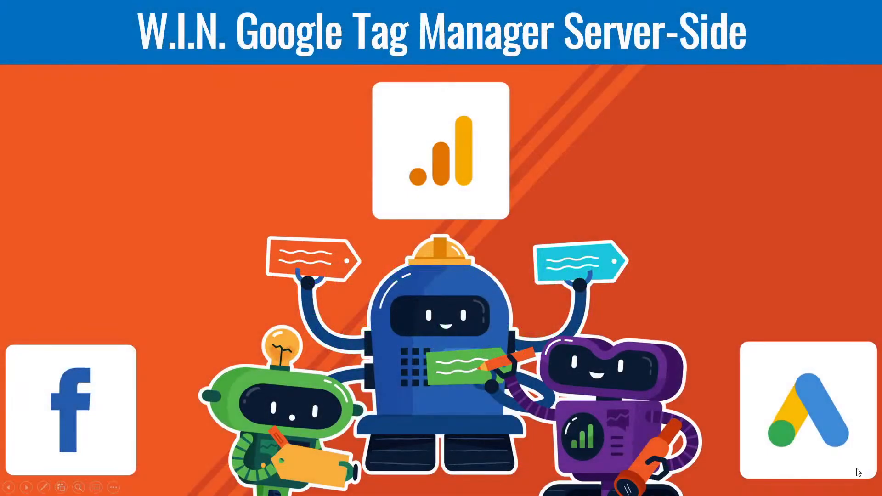